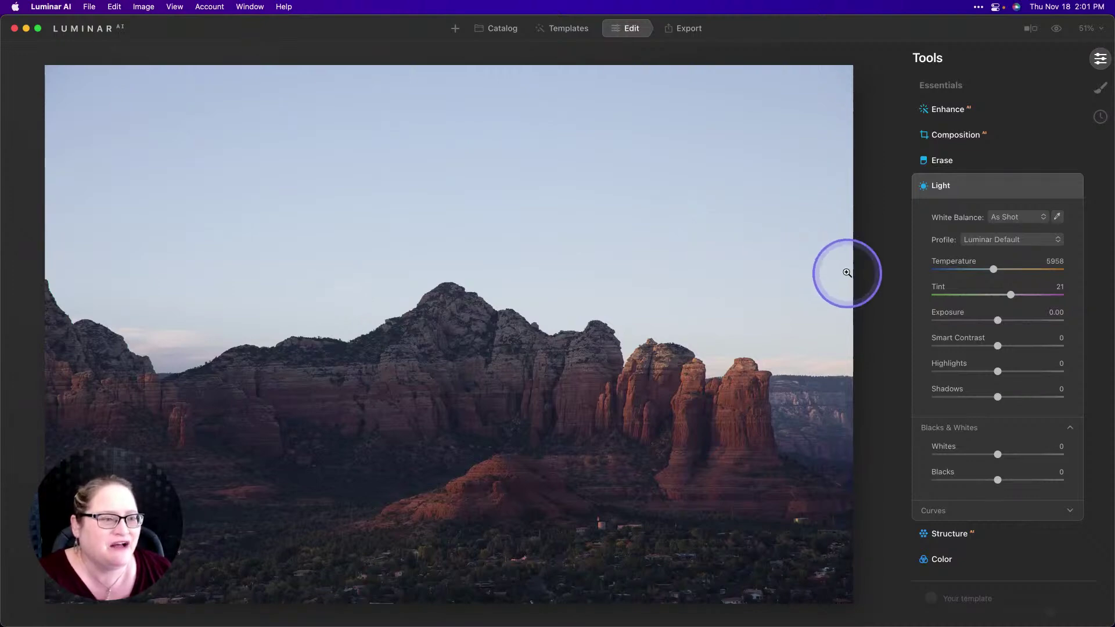
# Enhance the photo with Accent at 80 and Sky Enhancer at 59, and compare it with the original
pyautogui.click(946, 110)
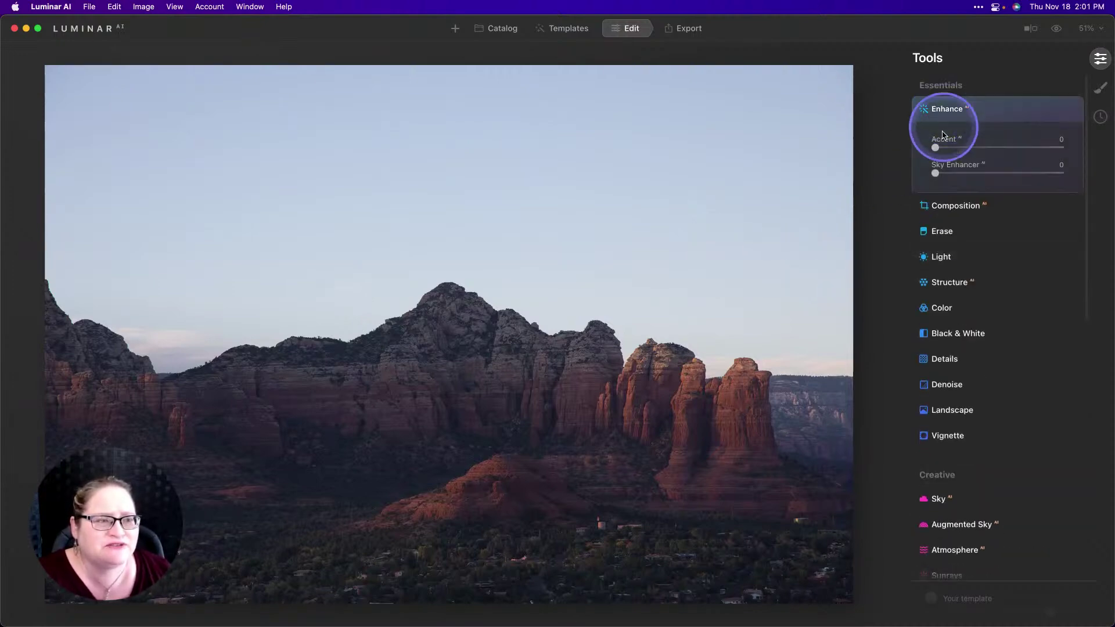
pyautogui.moveTo(937, 147); pyautogui.dragTo(1044, 155)
pyautogui.moveTo(935, 173); pyautogui.dragTo(989, 173)
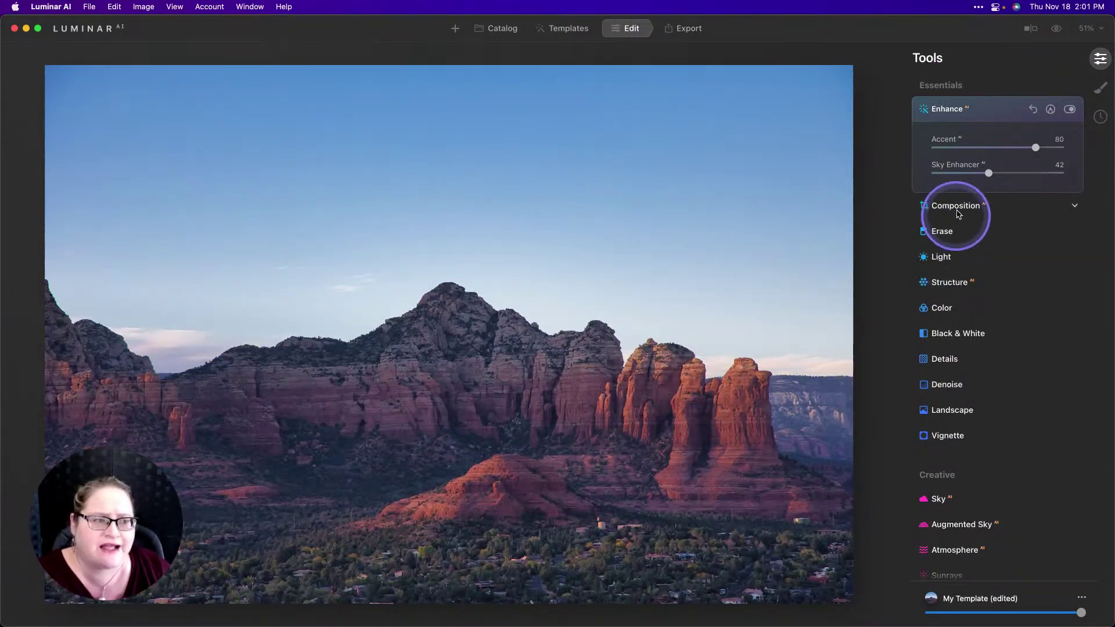
pyautogui.moveTo(988, 173); pyautogui.dragTo(1010, 173)
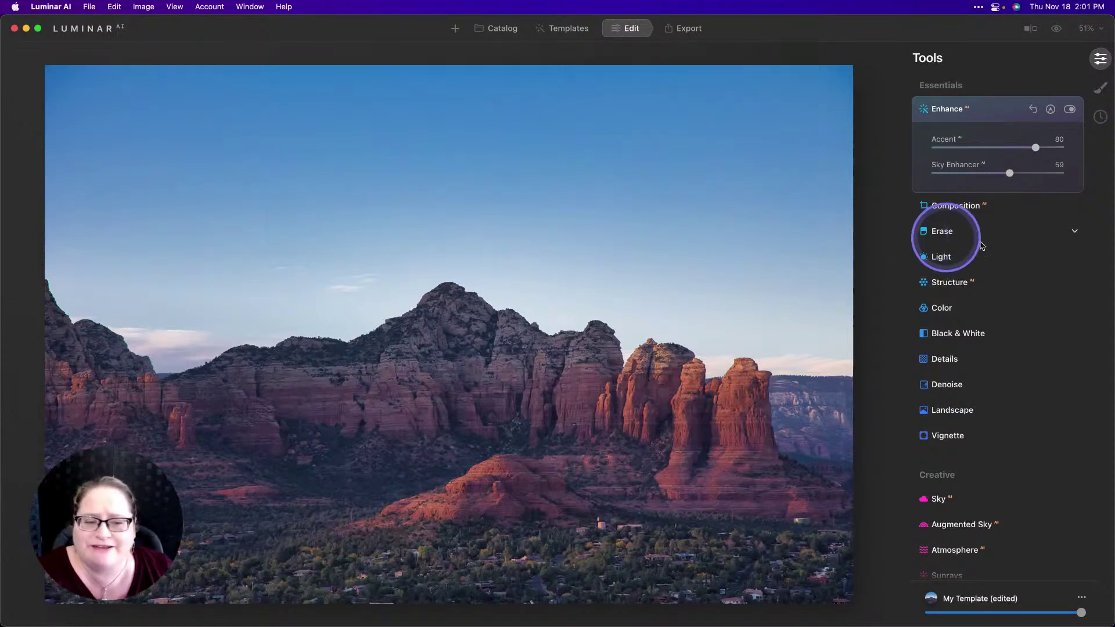
pyautogui.click(1057, 29)
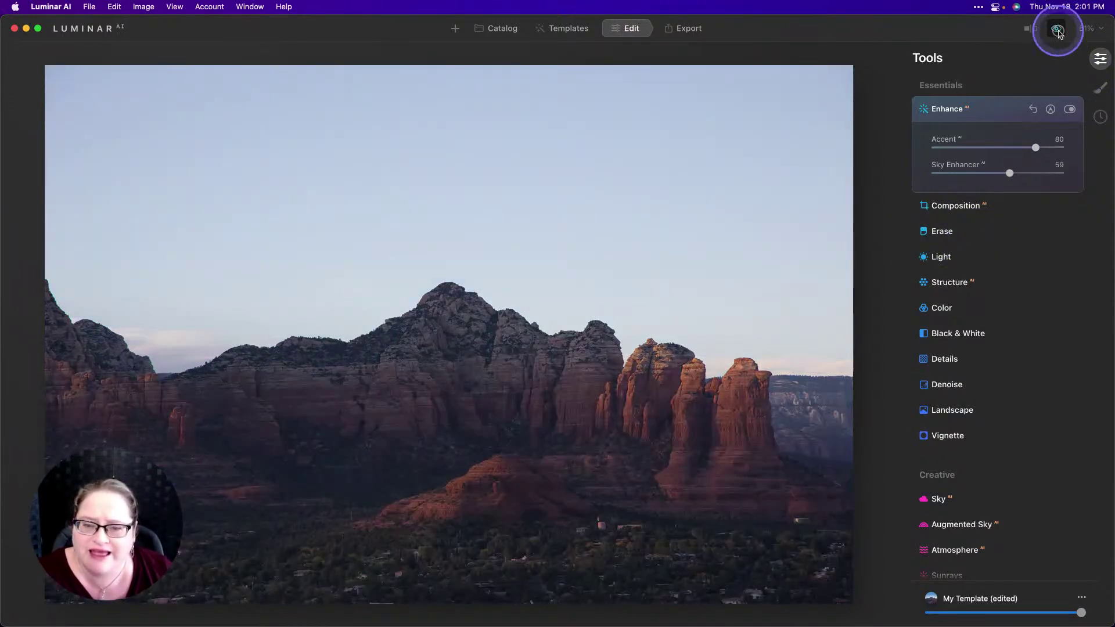
pyautogui.click(1056, 30)
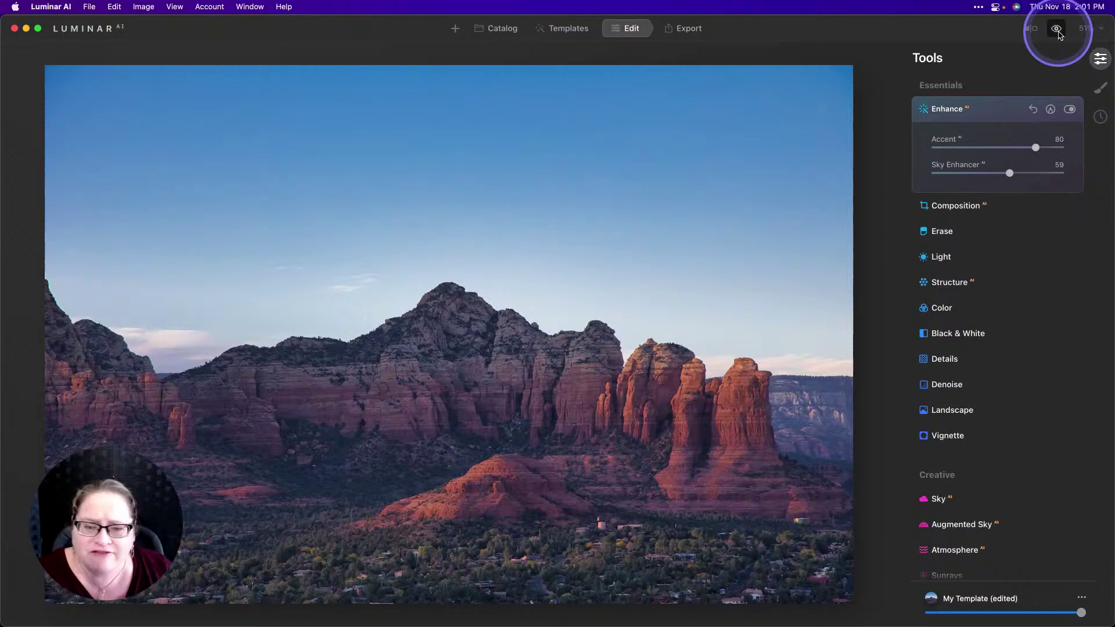
# Crop the photo with a Free ratio, trimming much of the upper sky and a narrow strip off the left edge
pyautogui.click(966, 213)
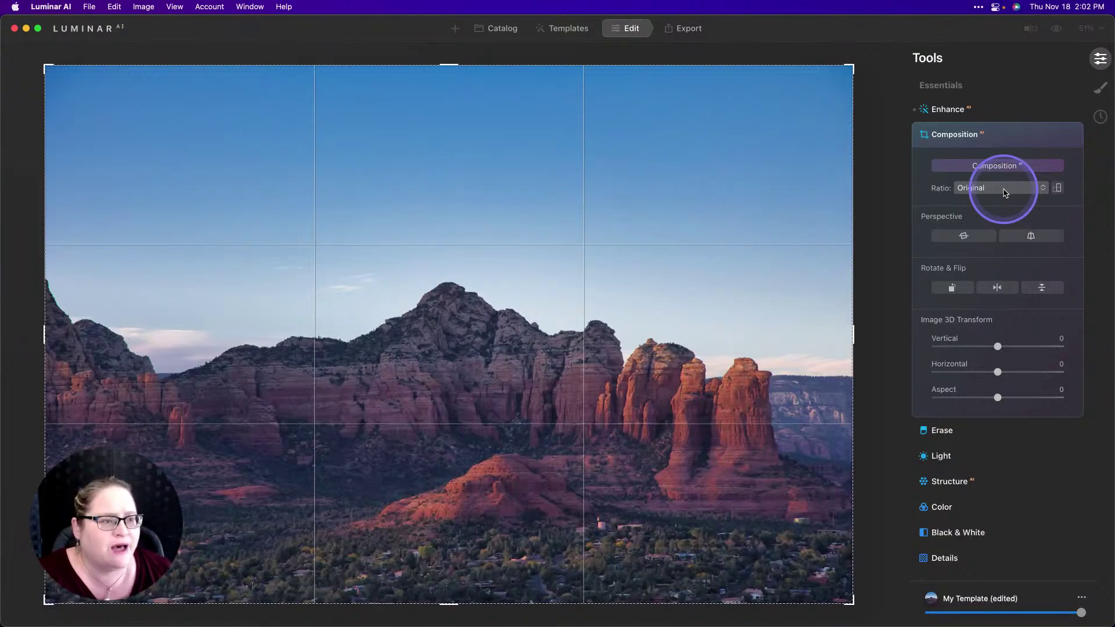
pyautogui.click(961, 188)
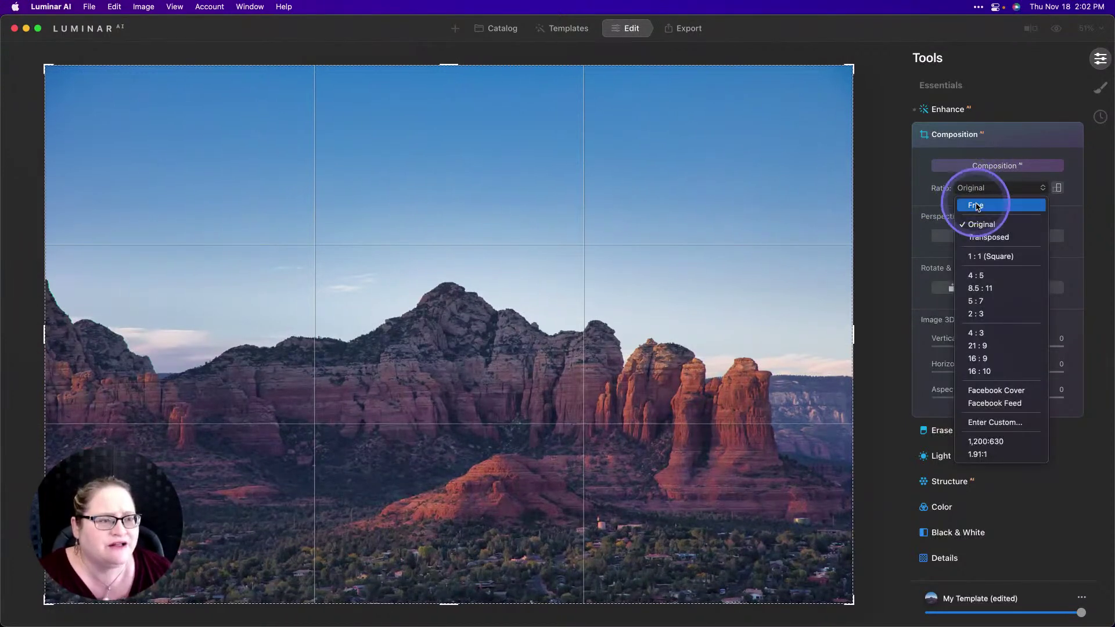
pyautogui.click(975, 206)
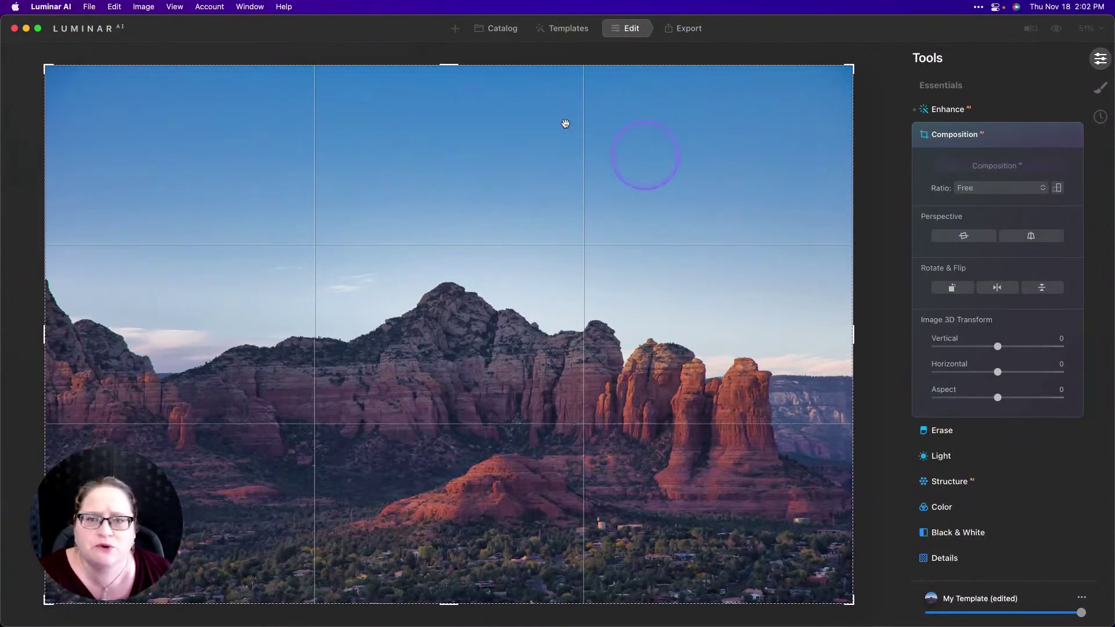
pyautogui.moveTo(452, 67); pyautogui.dragTo(472, 147)
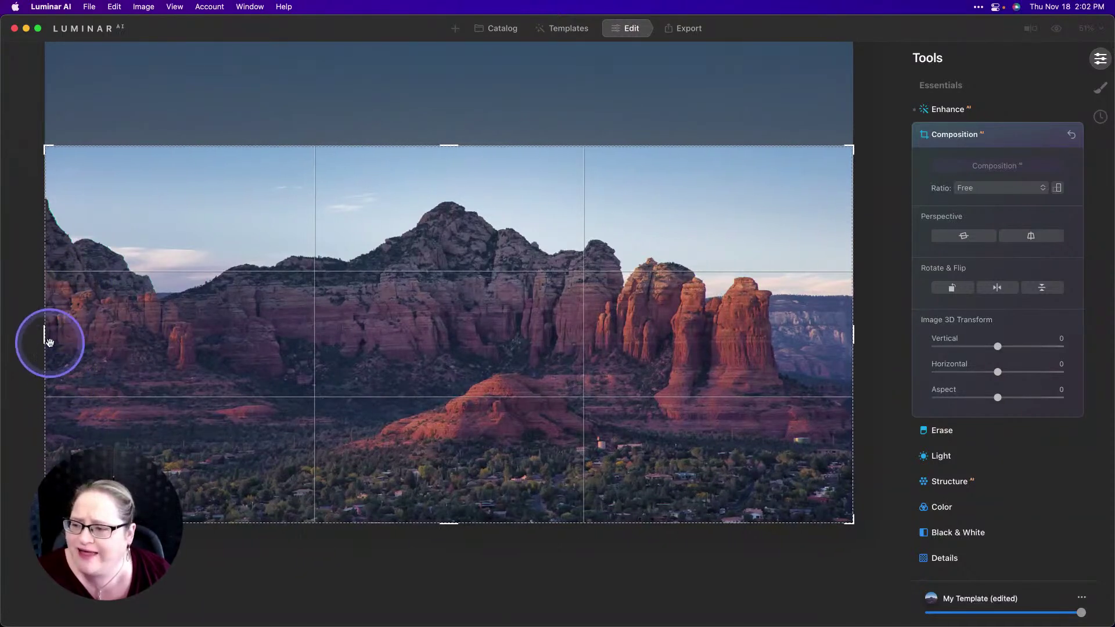
pyautogui.moveTo(44, 336); pyautogui.dragTo(56, 341)
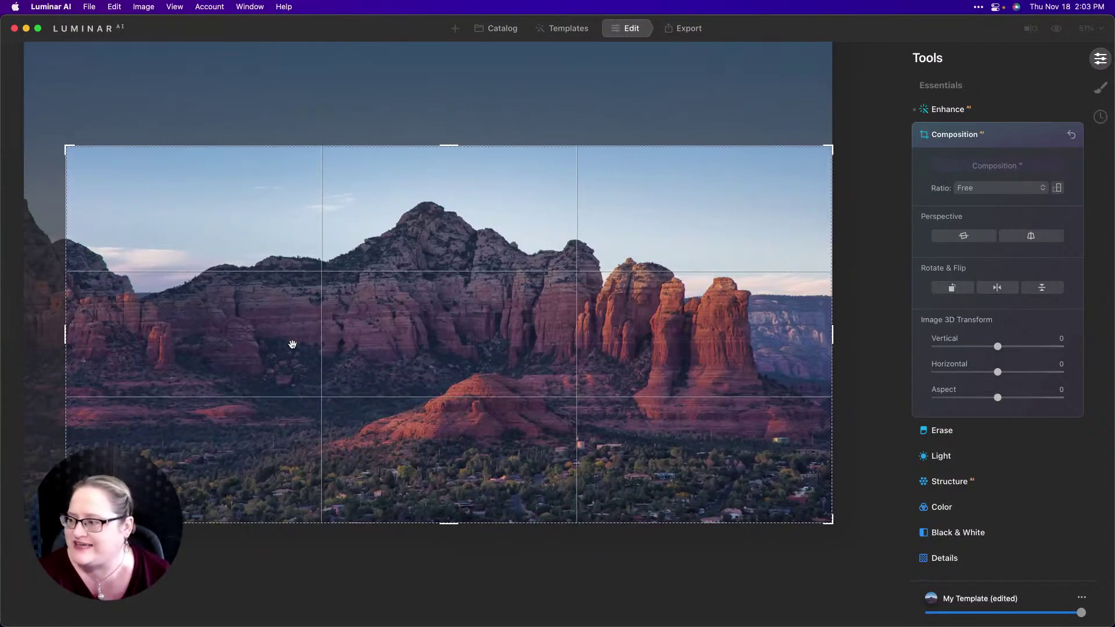
pyautogui.press('Return')
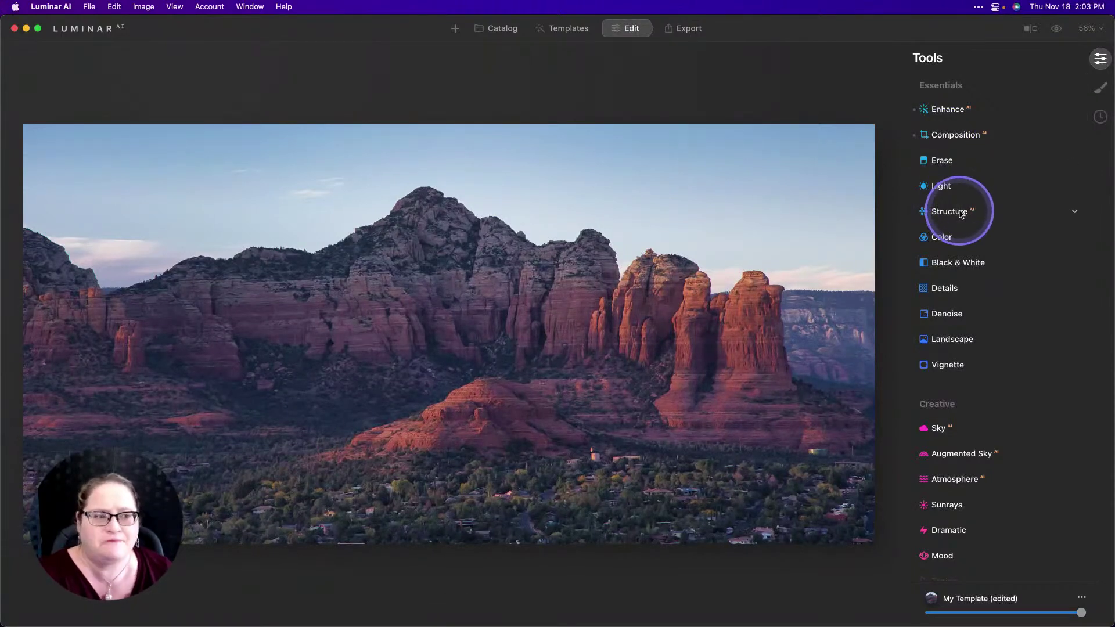
# Adjust the photo's light by setting Smart Contrast to 22 and Highlights to -75
pyautogui.click(942, 186)
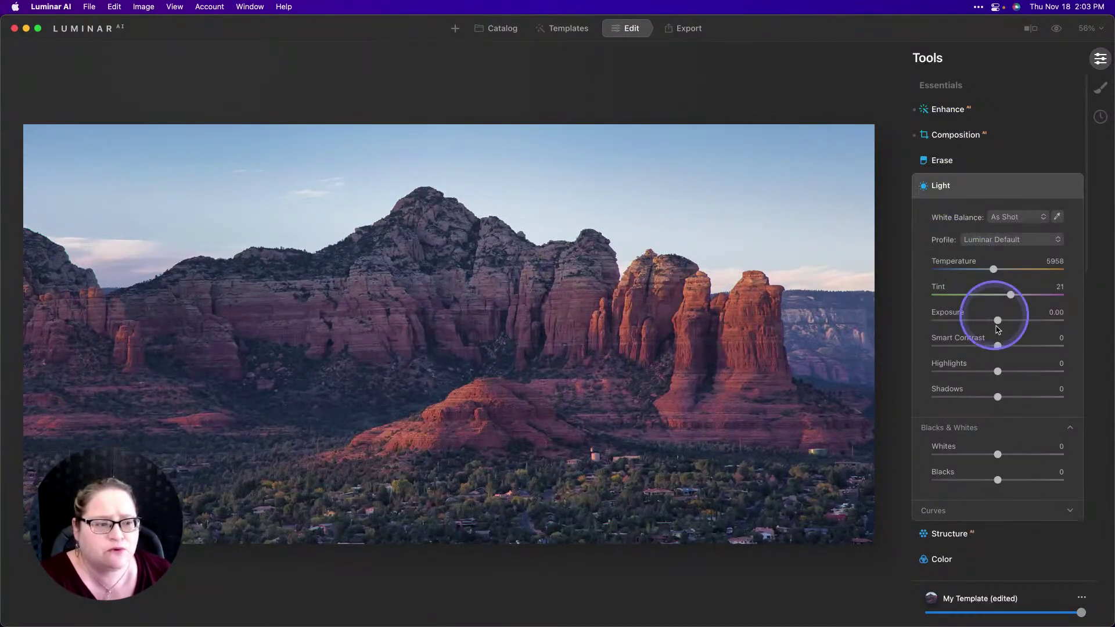
pyautogui.moveTo(1000, 347); pyautogui.dragTo(1017, 347)
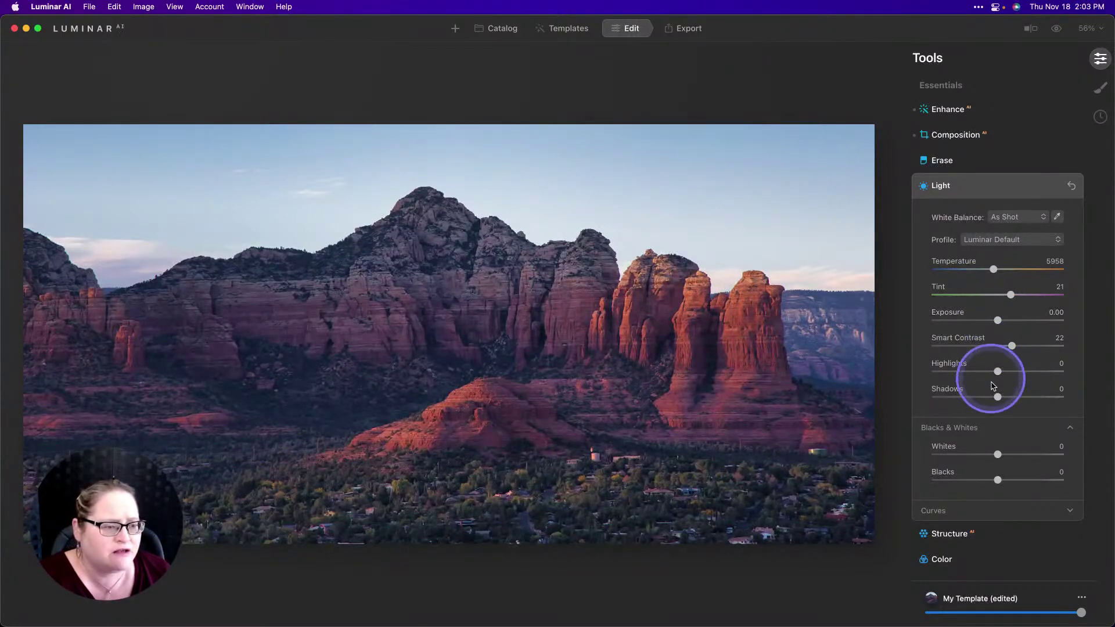
pyautogui.moveTo(999, 372); pyautogui.dragTo(954, 372)
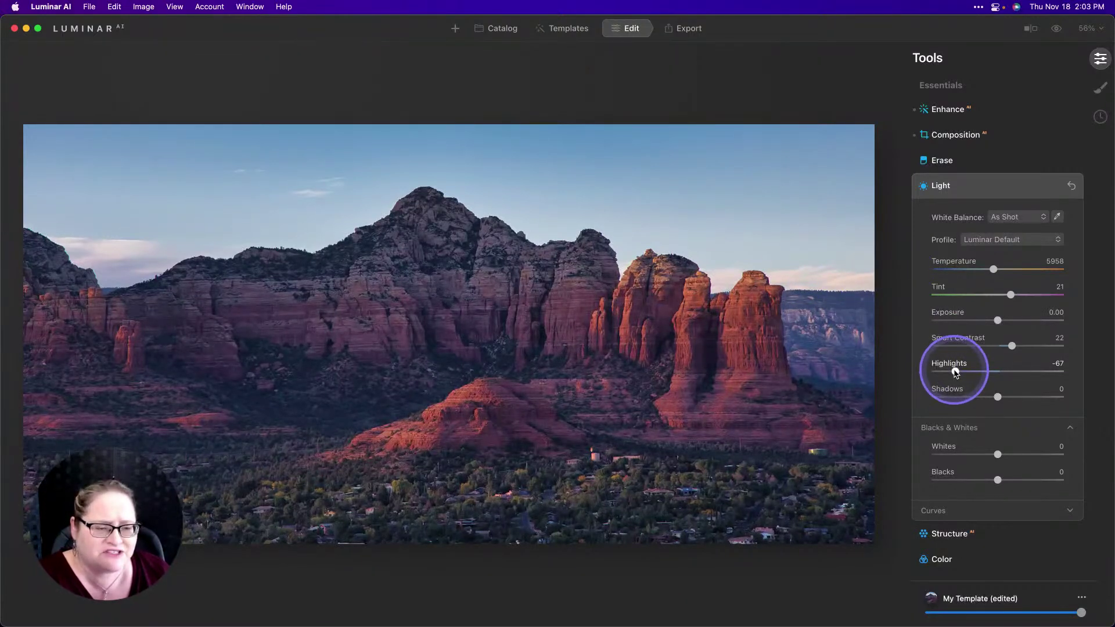
pyautogui.moveTo(955, 371); pyautogui.dragTo(950, 373)
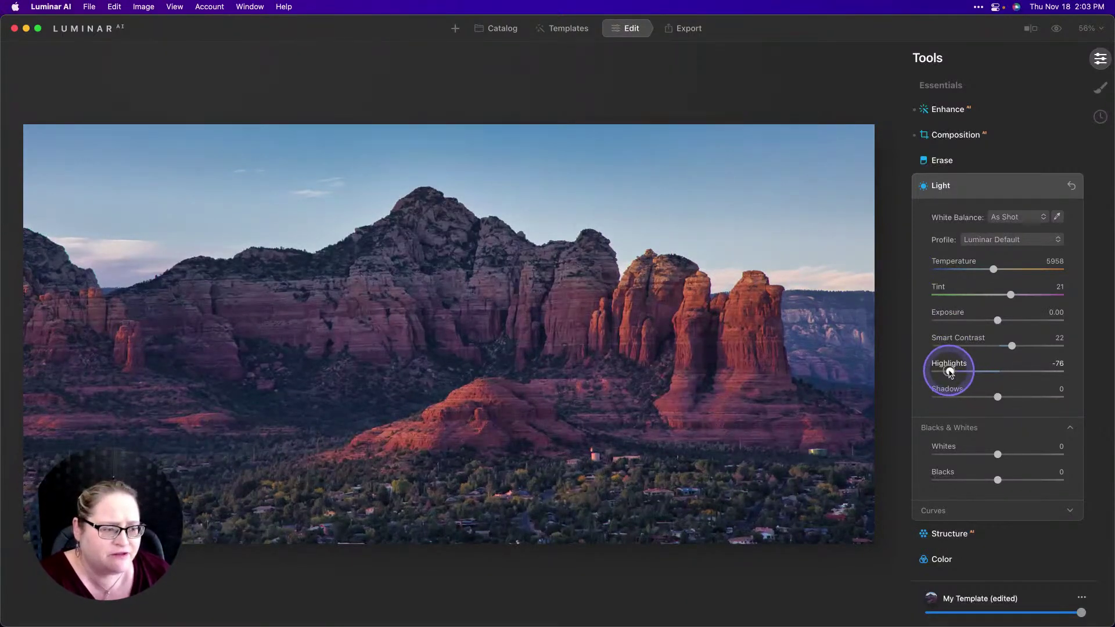
# Set the Structure amount to 20 to bring out detail in the rocks
pyautogui.scroll(-3, 951, 377)
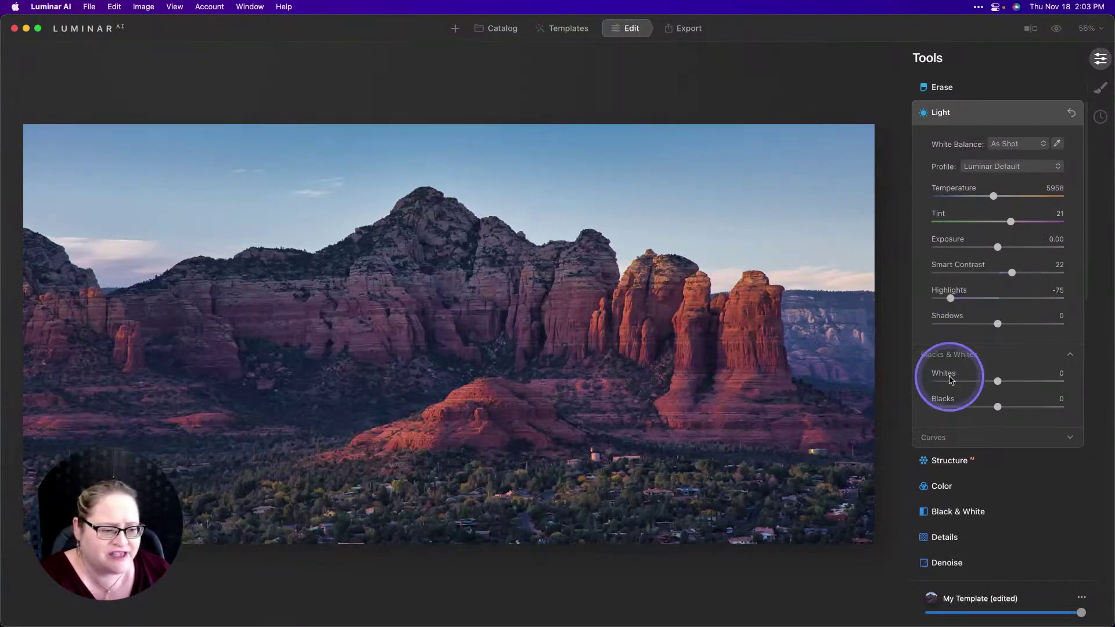
pyautogui.click(958, 430)
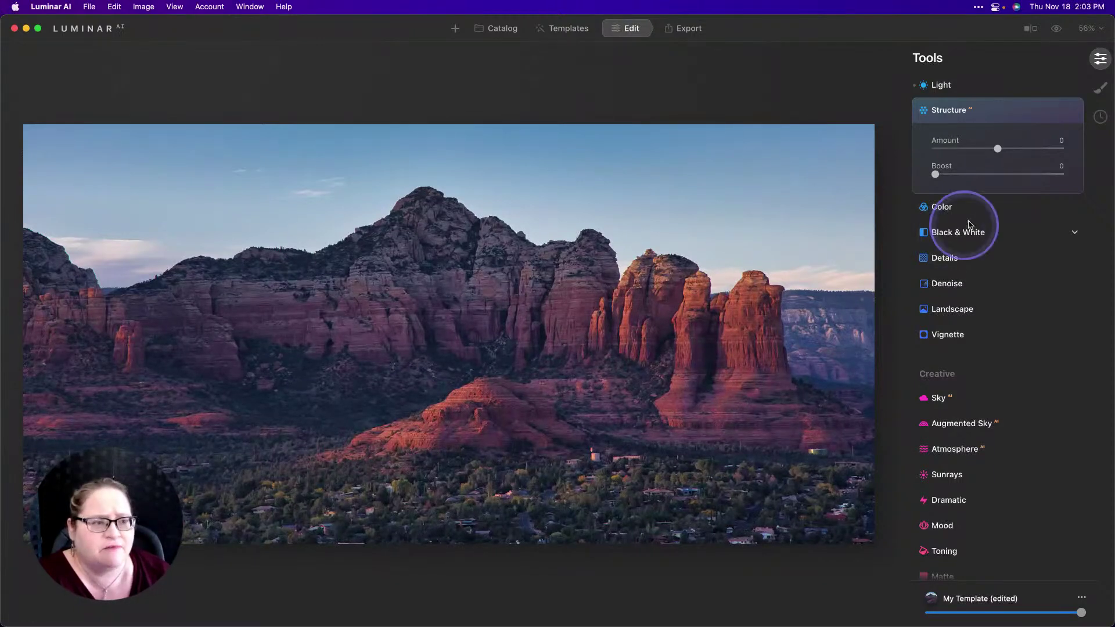
pyautogui.moveTo(999, 152); pyautogui.dragTo(1041, 151)
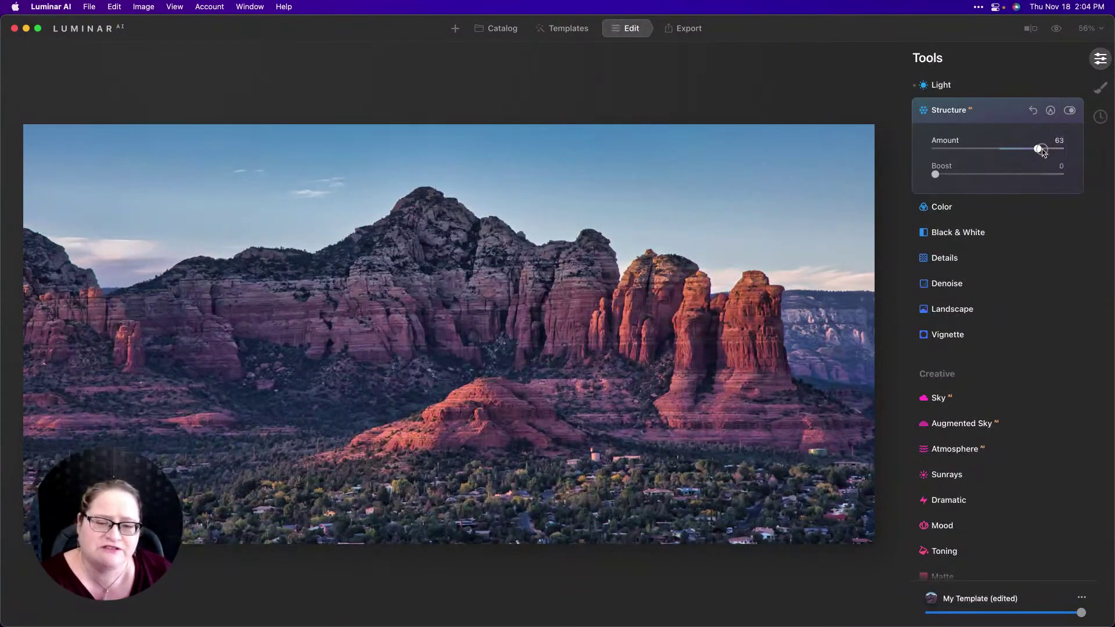
pyautogui.moveTo(1041, 151); pyautogui.dragTo(1013, 151)
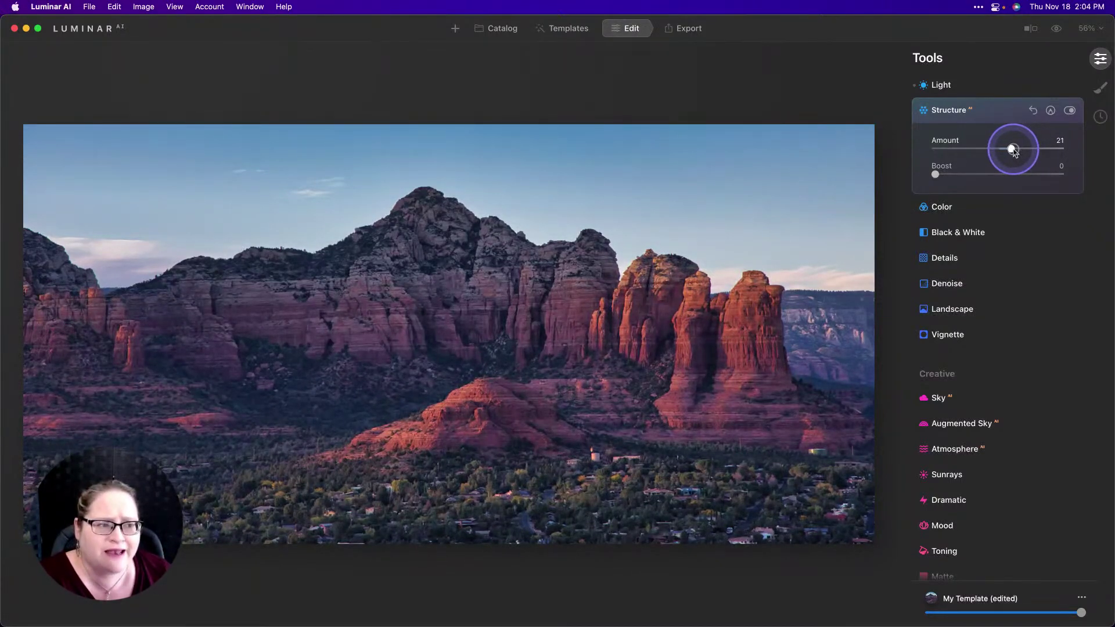
pyautogui.moveTo(1014, 151); pyautogui.dragTo(1011, 150)
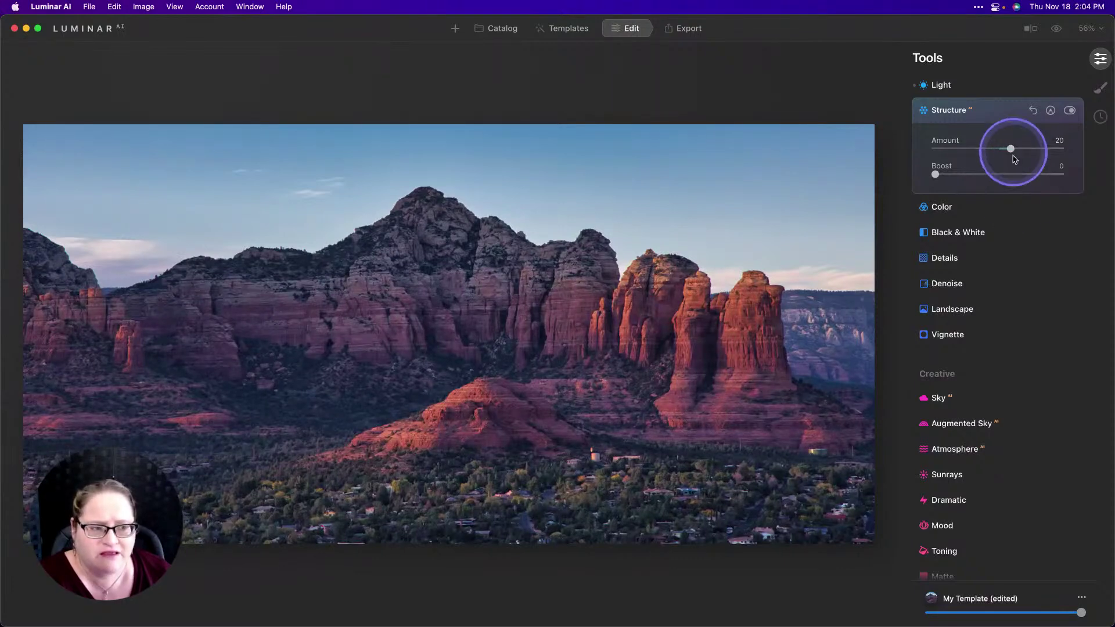
pyautogui.click(1034, 316)
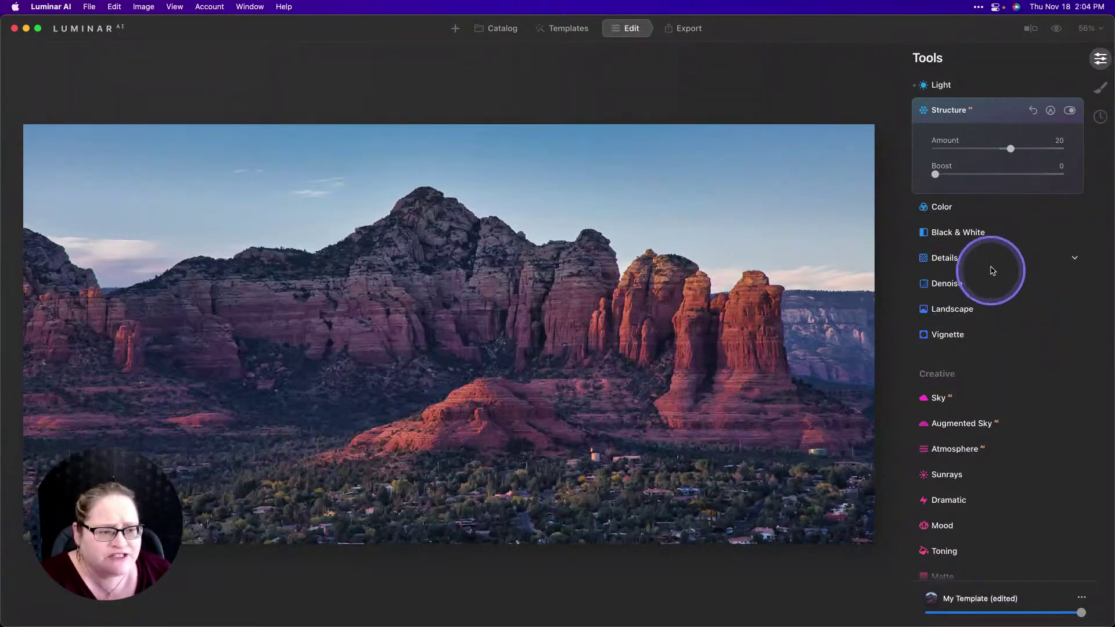
# Set the Landscape adjustments to Dehaze 21 and Golden Hour 8, comparing the photo with and without the edits
pyautogui.click(953, 308)
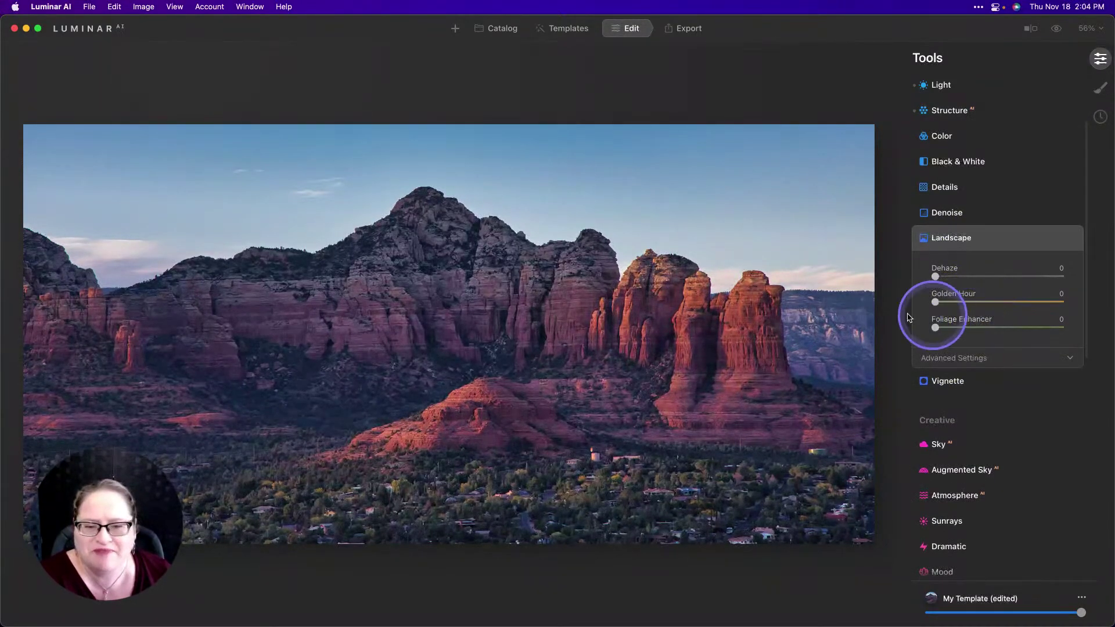
pyautogui.click(1060, 30)
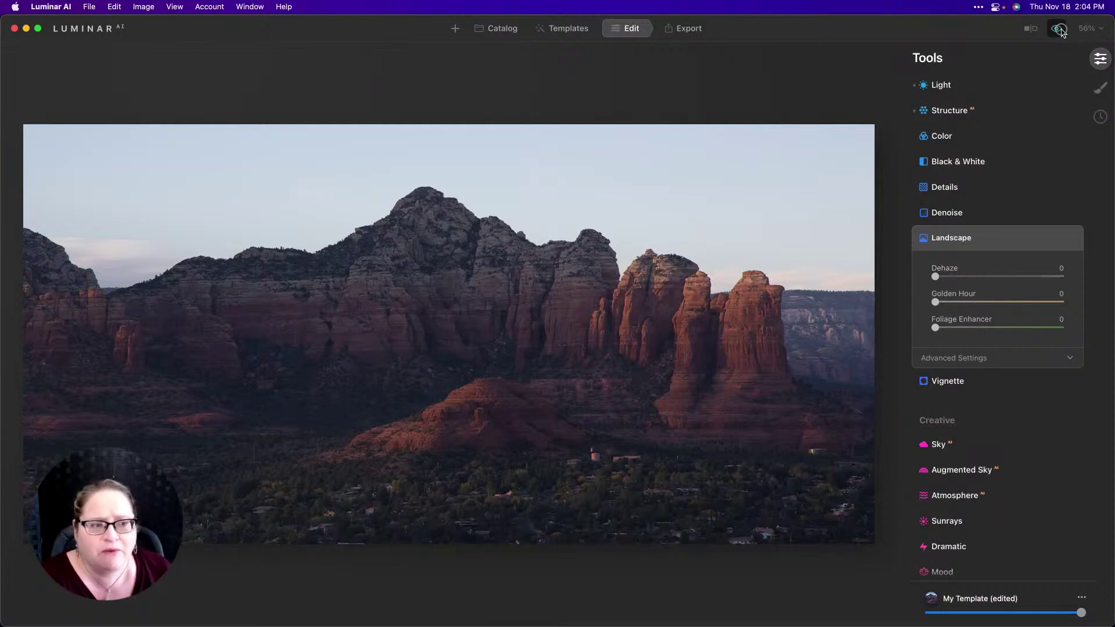
pyautogui.click(1059, 29)
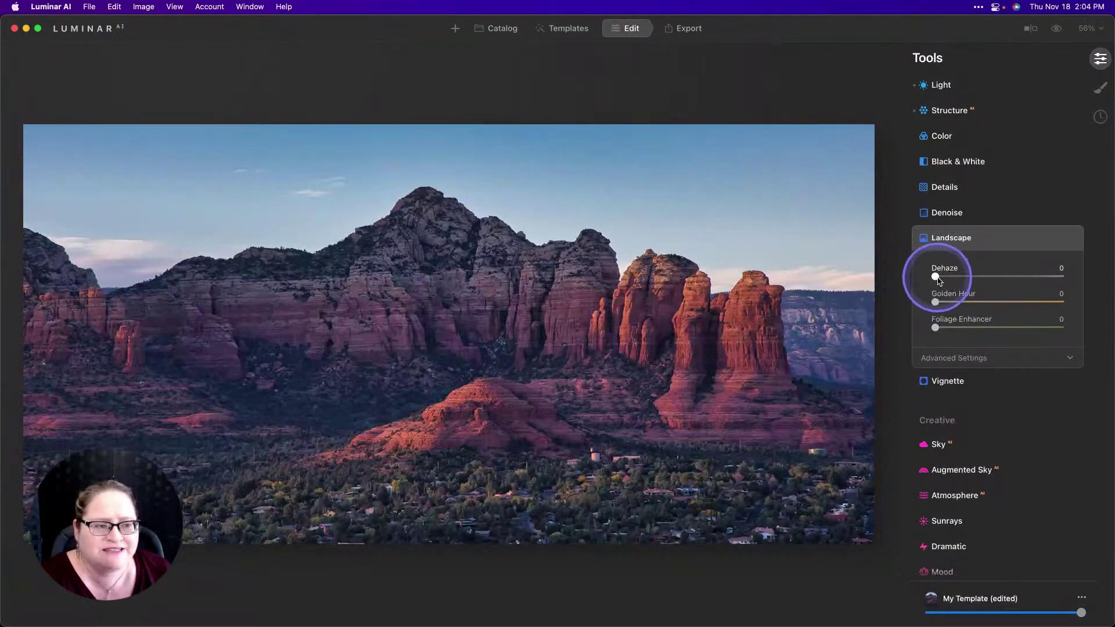
pyautogui.moveTo(937, 280); pyautogui.dragTo(952, 281)
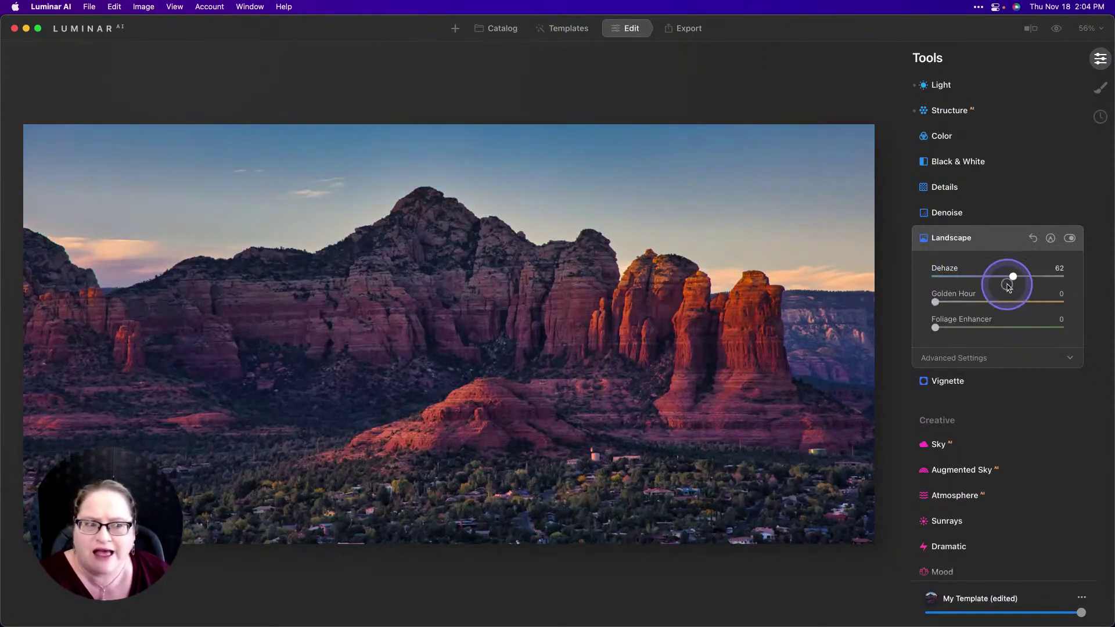
pyautogui.moveTo(1008, 286); pyautogui.dragTo(961, 282)
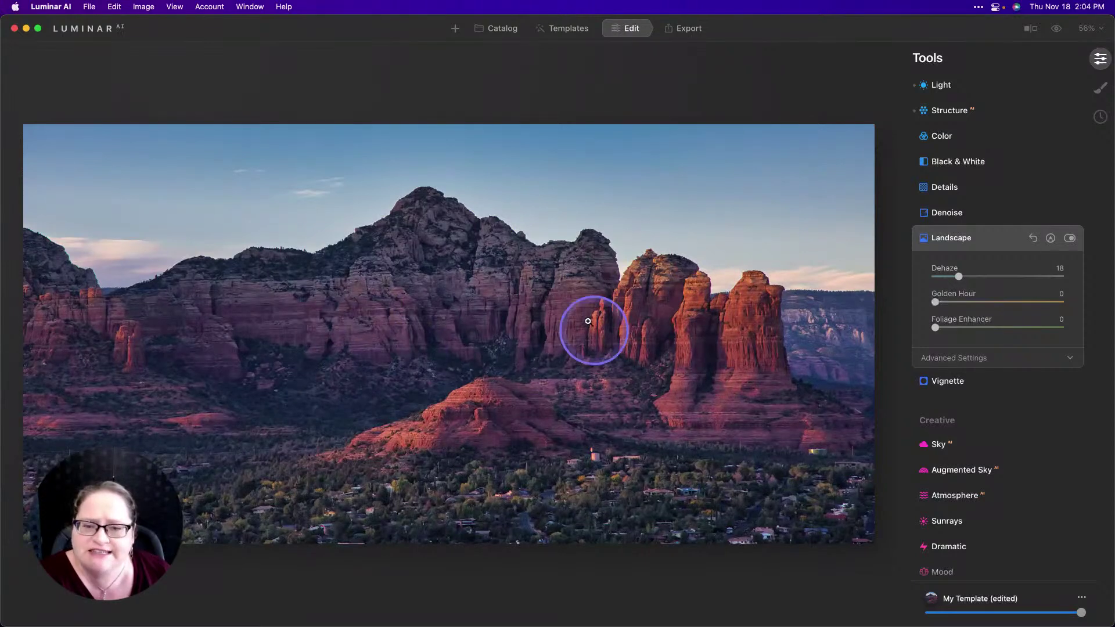
pyautogui.click(1069, 239)
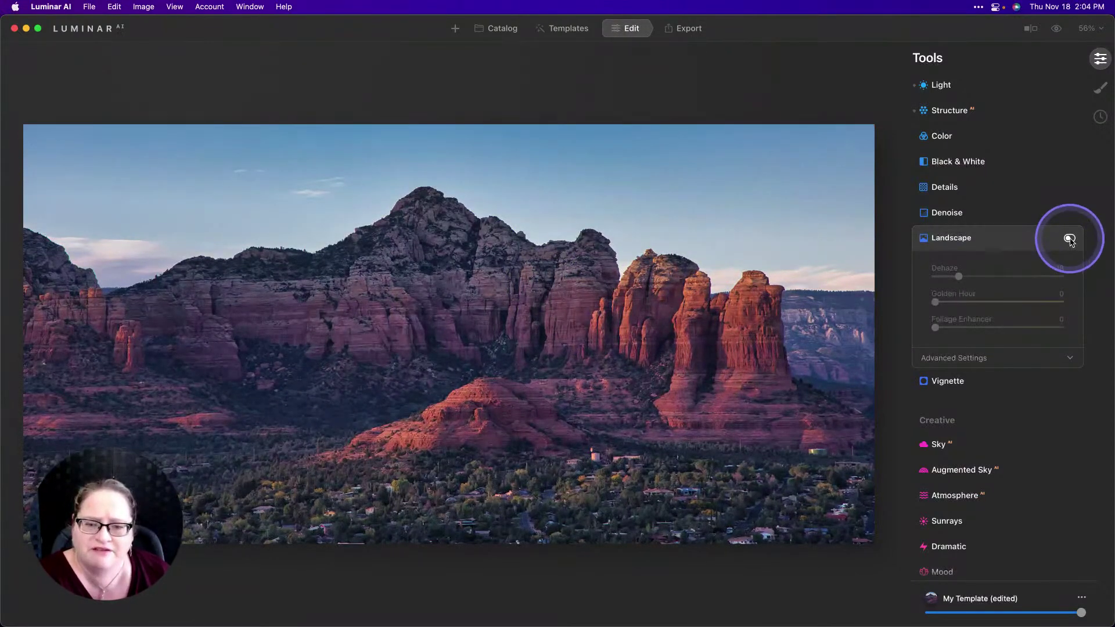
pyautogui.click(1069, 238)
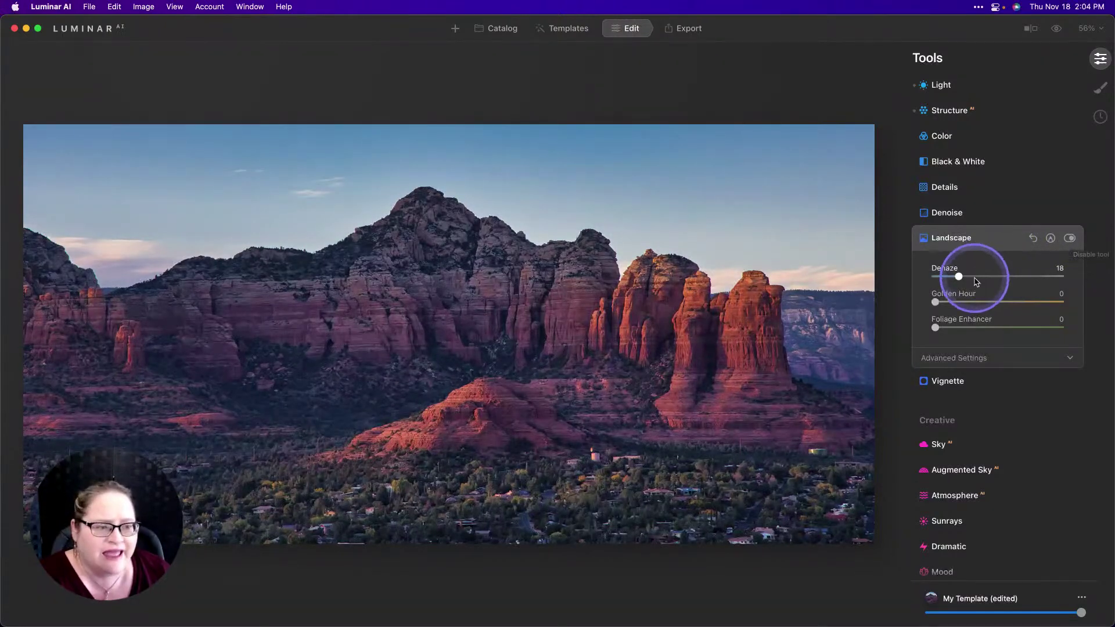
pyautogui.moveTo(961, 279); pyautogui.dragTo(964, 279)
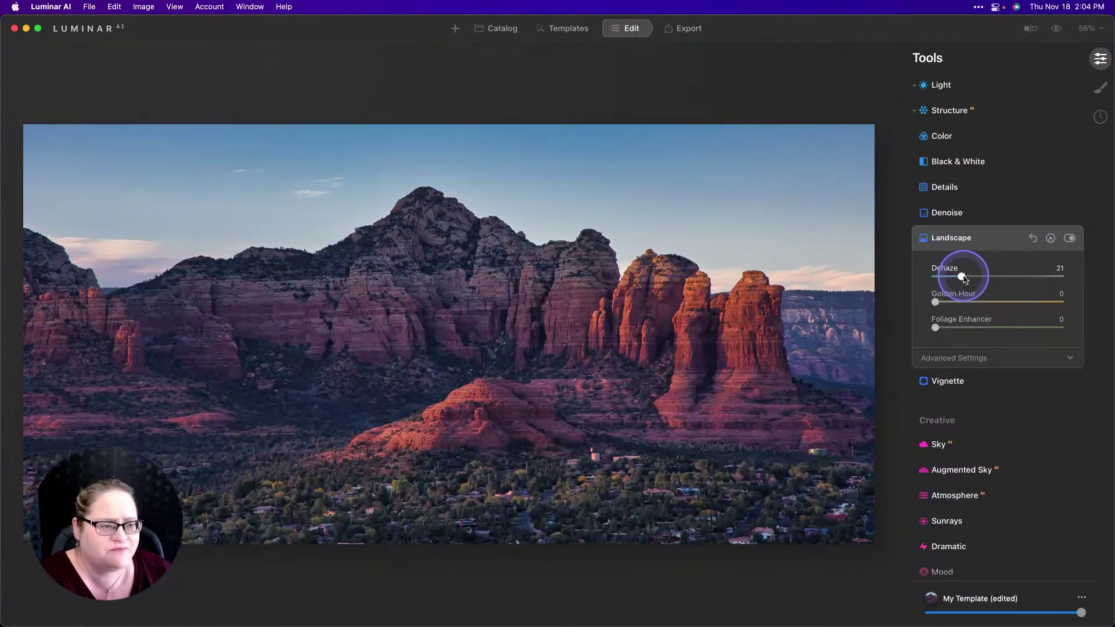
pyautogui.click(935, 302)
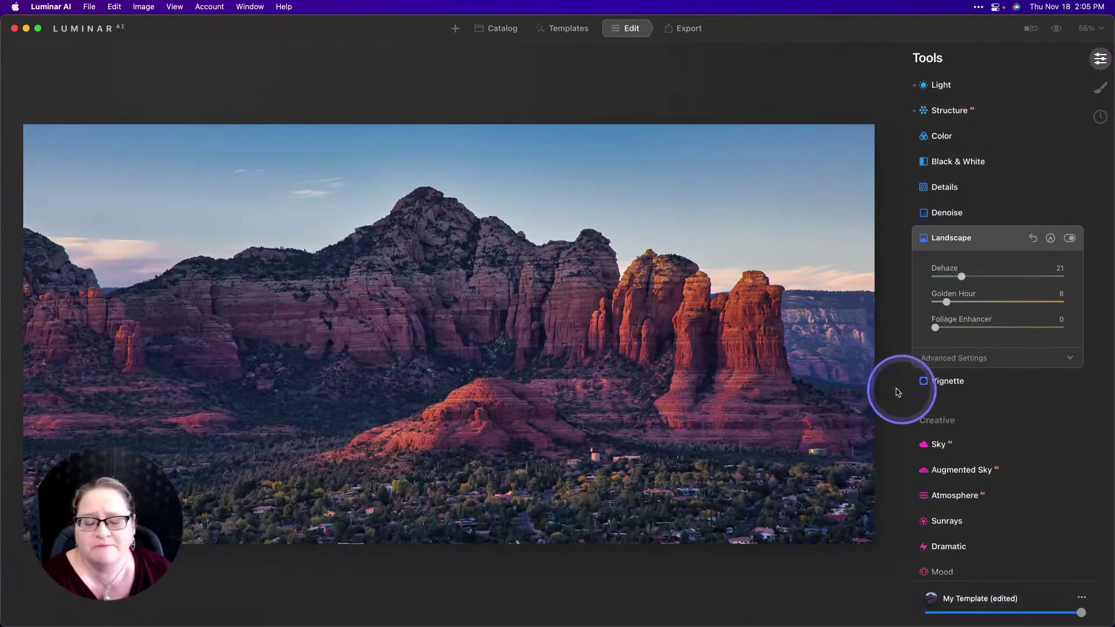
pyautogui.click(1056, 29)
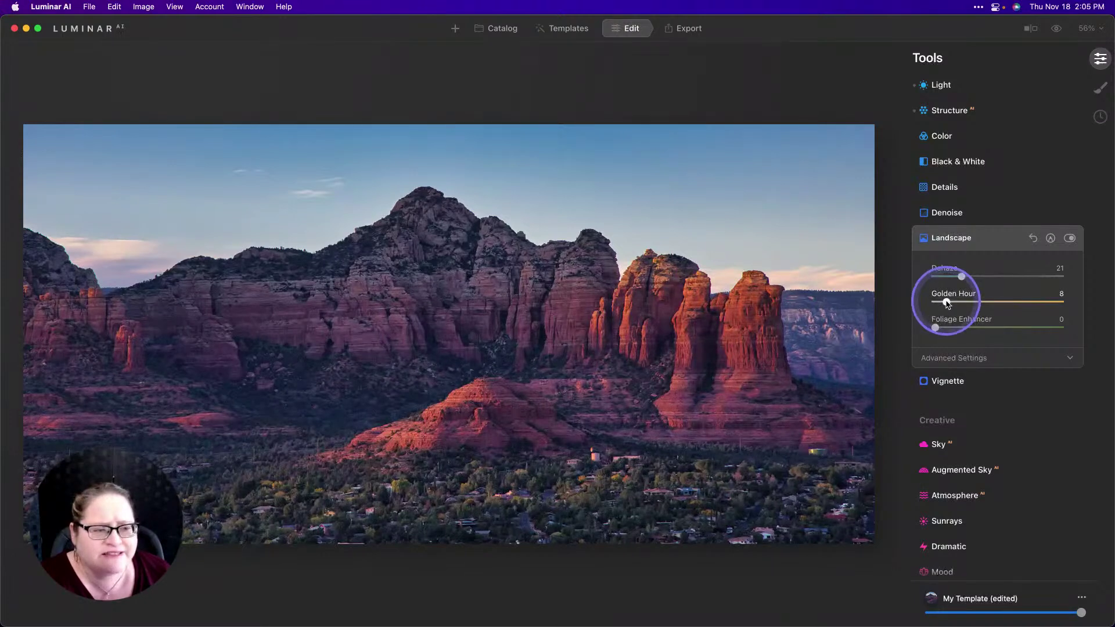
# Reduce the photo's color Vibrance to -6
pyautogui.click(957, 138)
pyautogui.click(997, 201)
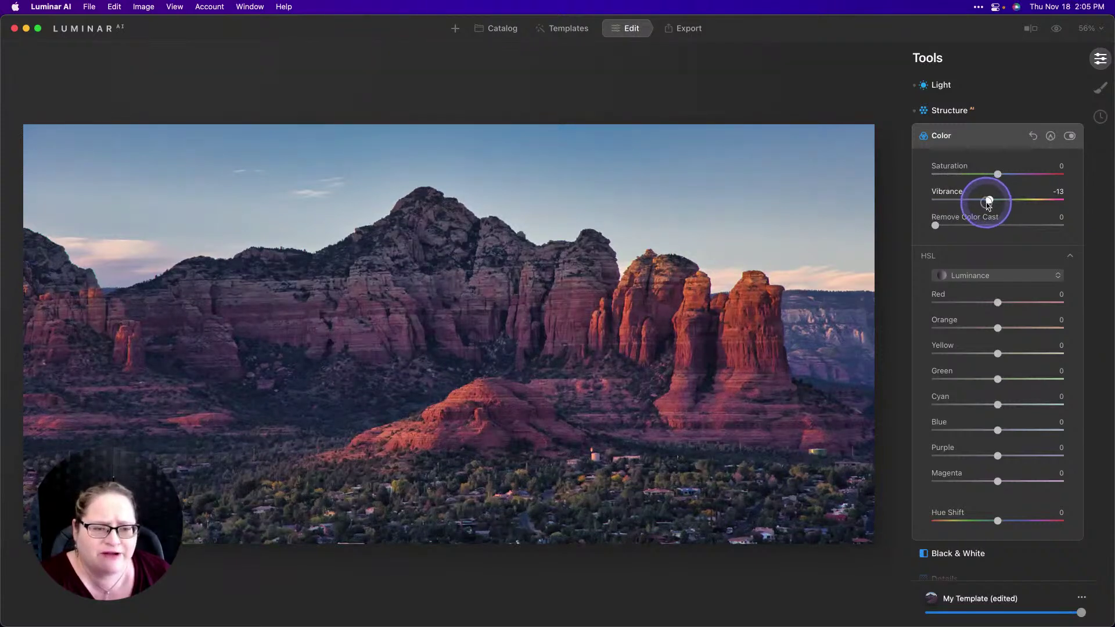
pyautogui.moveTo(992, 203); pyautogui.dragTo(994, 201)
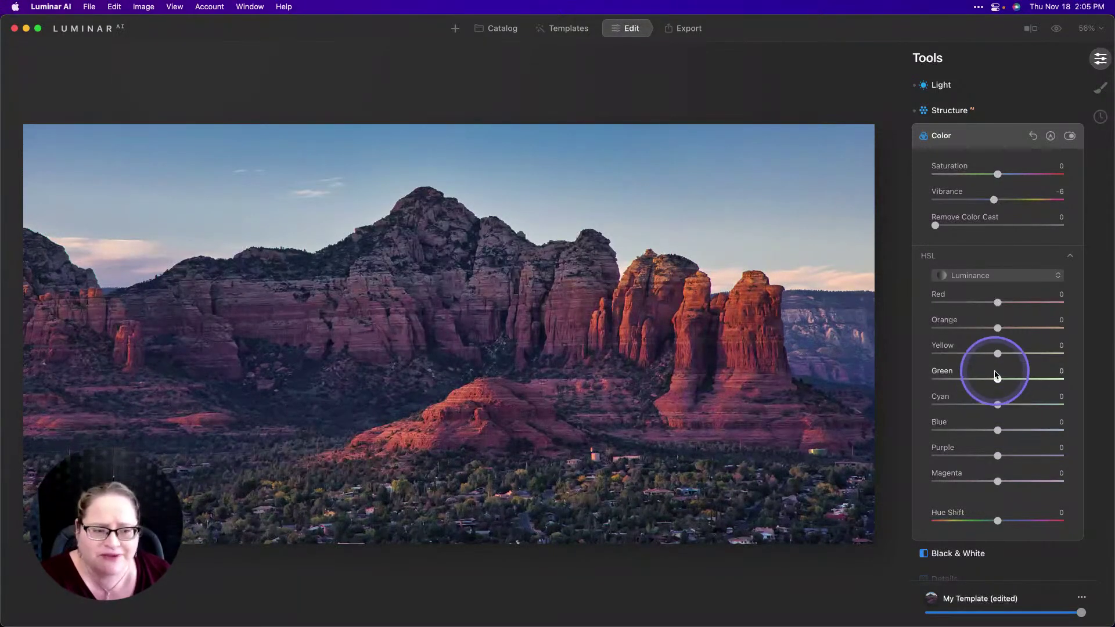
# Set the Cool amount of Color Harmony's Split Color Warmth to 36 to shift the photo's blue tones
pyautogui.scroll(-10, 995, 375)
pyautogui.scroll(-4, 995, 375)
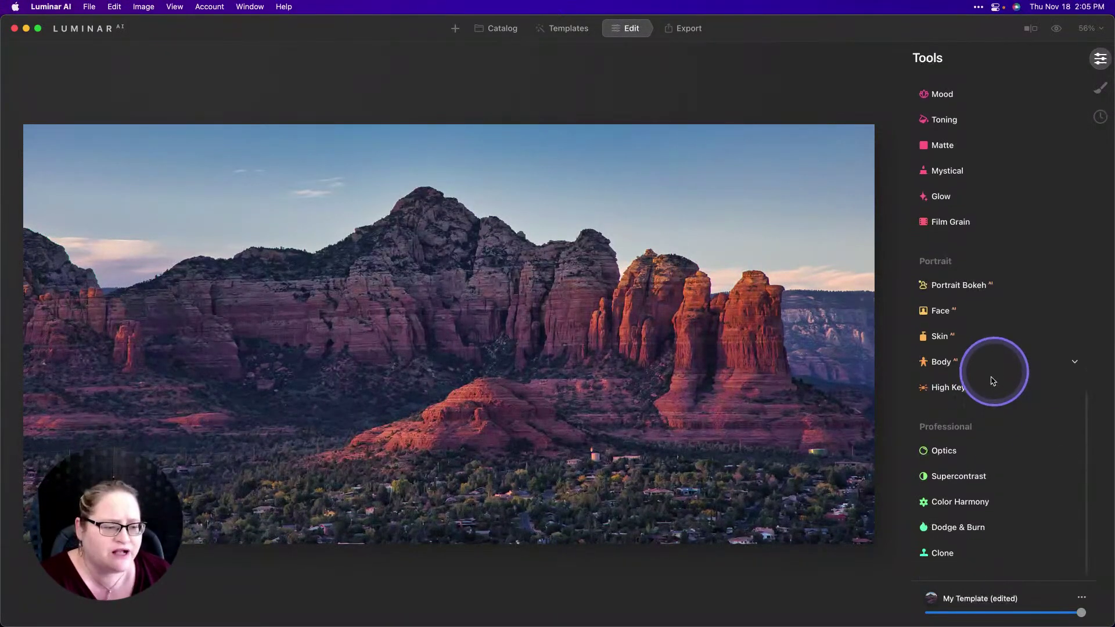
pyautogui.click(959, 511)
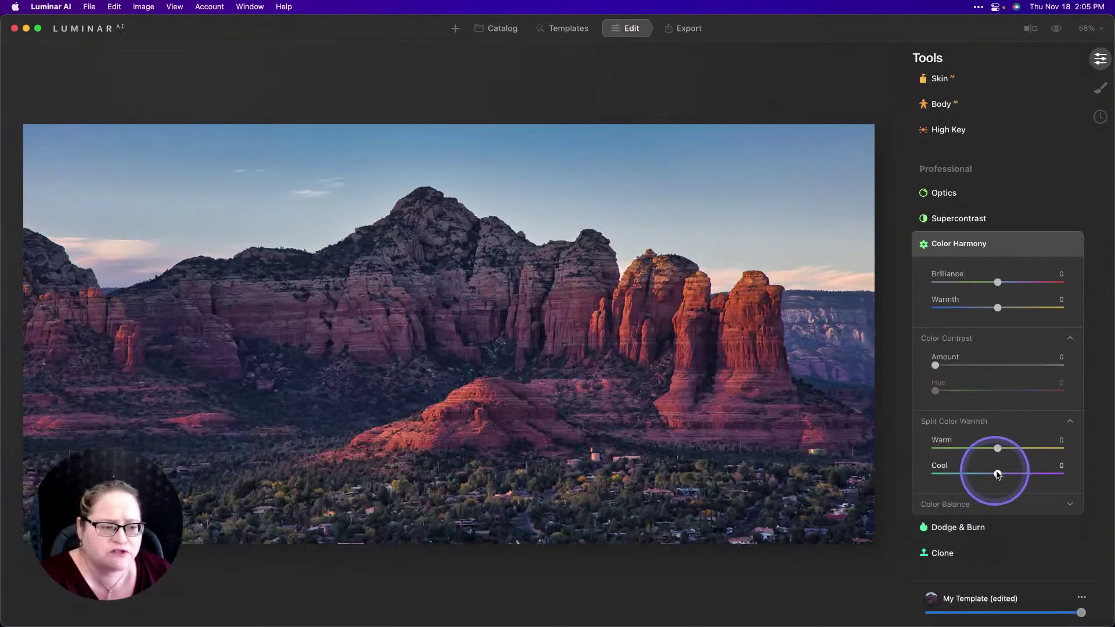
pyautogui.moveTo(998, 474); pyautogui.dragTo(998, 474)
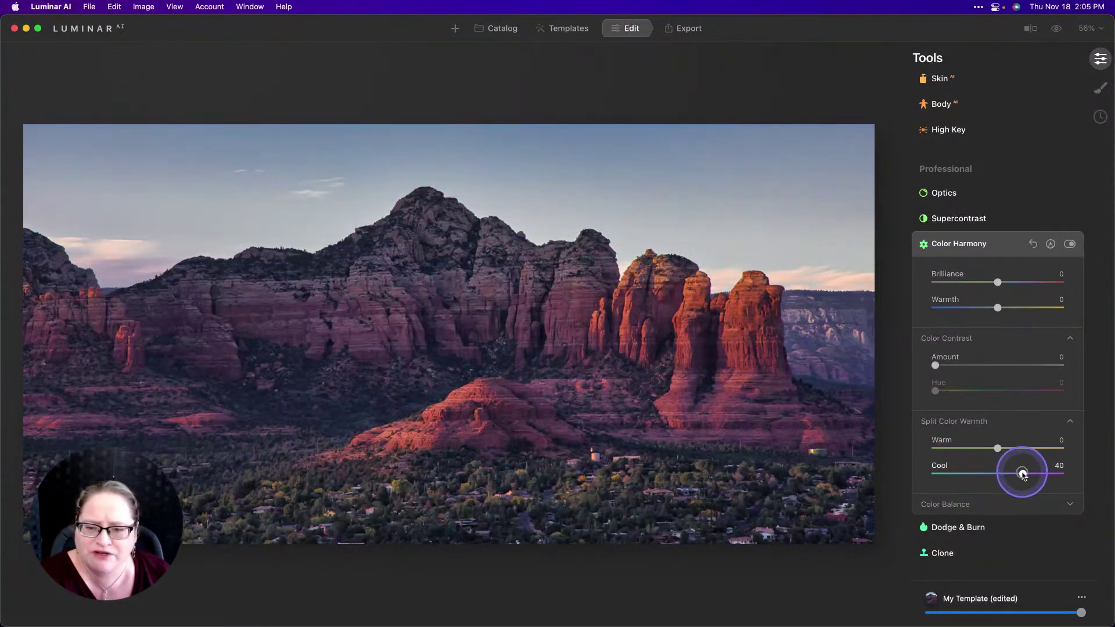
pyautogui.moveTo(994, 476); pyautogui.dragTo(1043, 475)
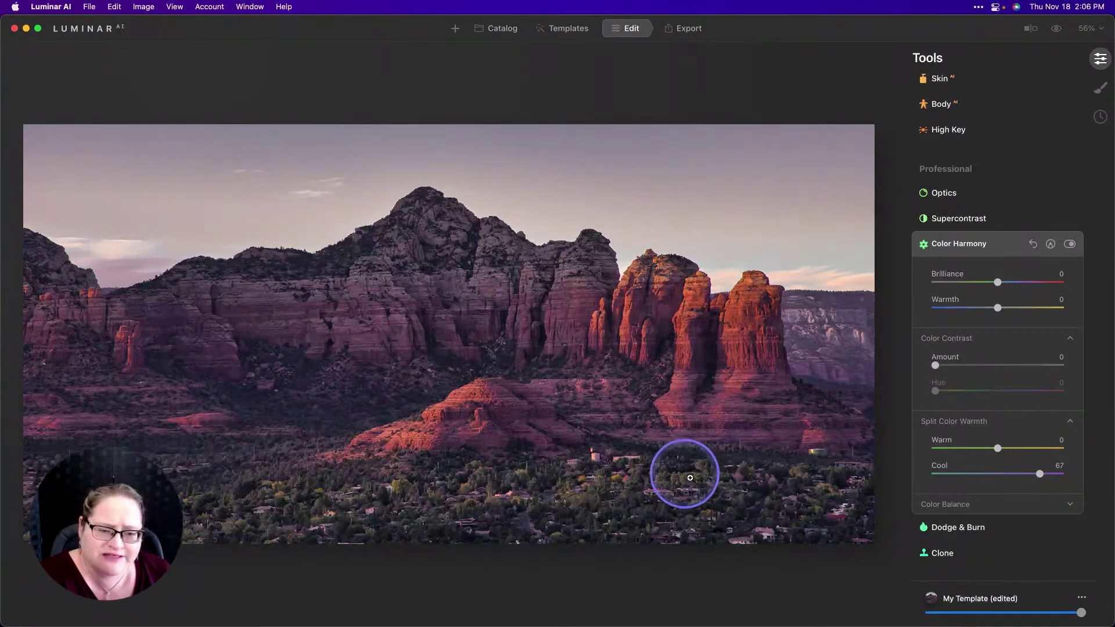
pyautogui.click(1040, 474)
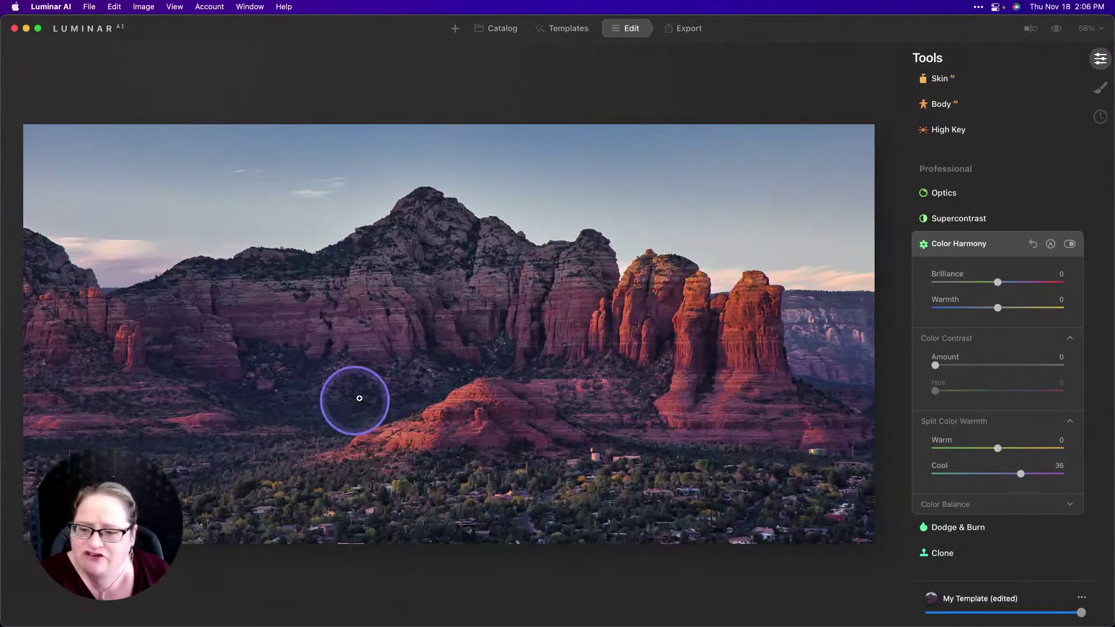
# Lighten the trees and town in the foreground with Dodge & Burn, using a brush strength of 20
pyautogui.click(1001, 534)
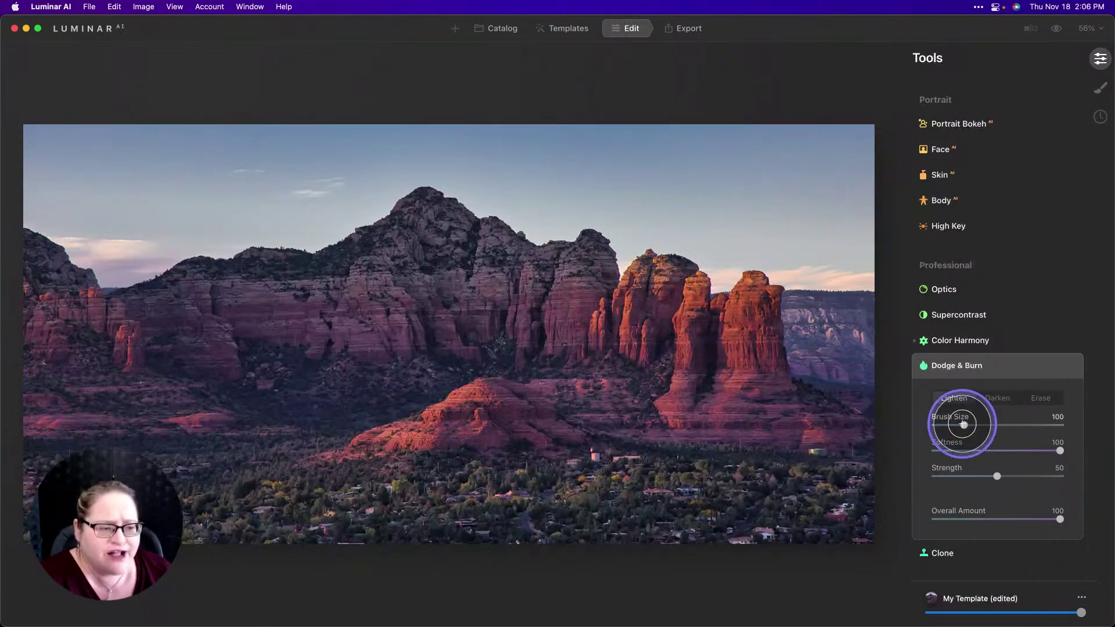
pyautogui.moveTo(978, 477); pyautogui.dragTo(964, 477)
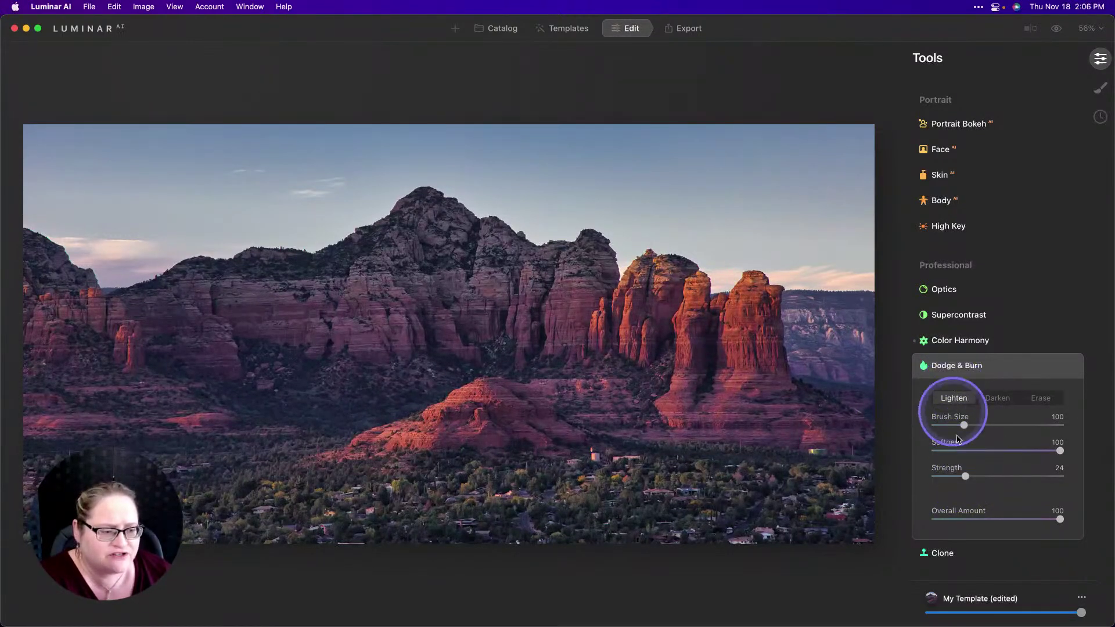
pyautogui.moveTo(963, 477); pyautogui.dragTo(962, 477)
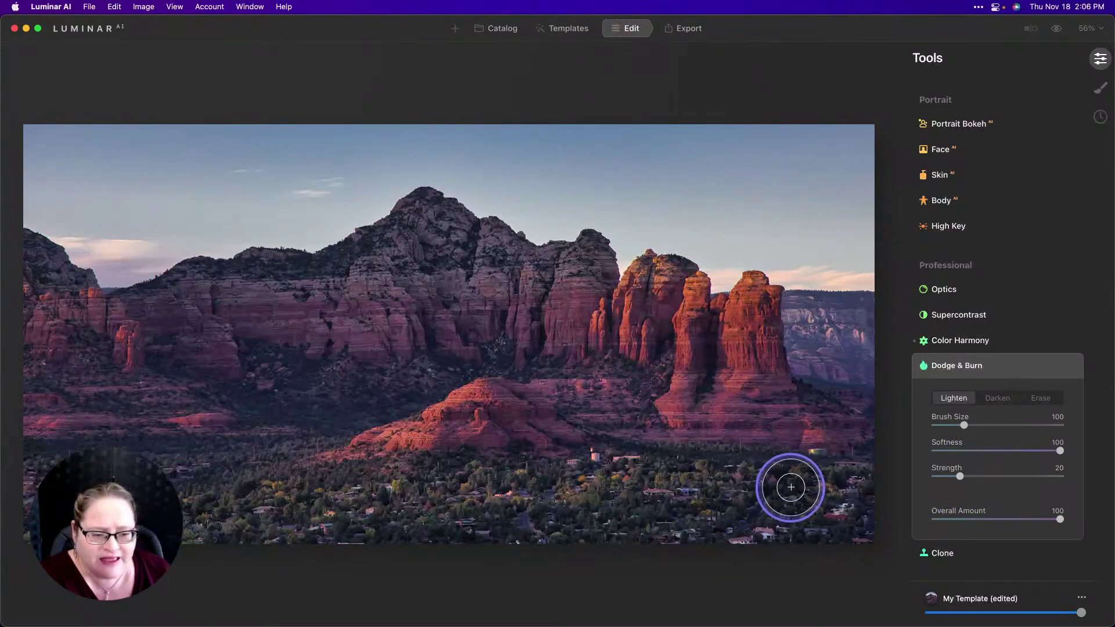
pyautogui.moveTo(795, 485)
pyautogui.mouseDown()
pyautogui.moveTo(341, 498)
pyautogui.moveTo(282, 515)
pyautogui.mouseUp()
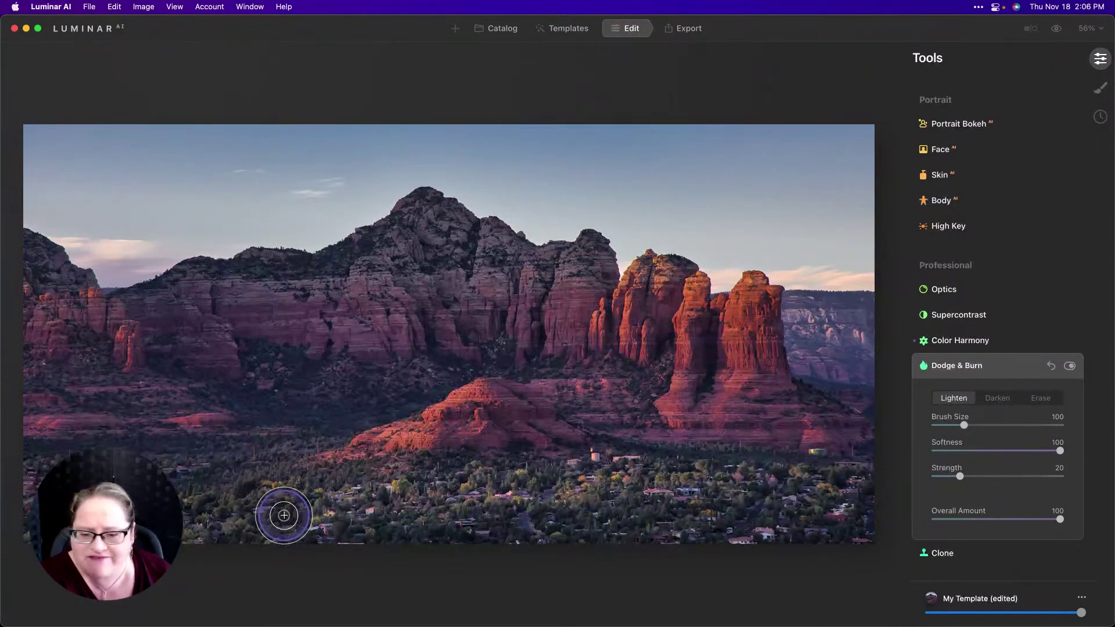
# Darken the photo's lower edge, left side and shadowed rocks with Dodge & Burn at a brush strength of 10
pyautogui.click(995, 399)
pyautogui.moveTo(997, 476); pyautogui.dragTo(947, 480)
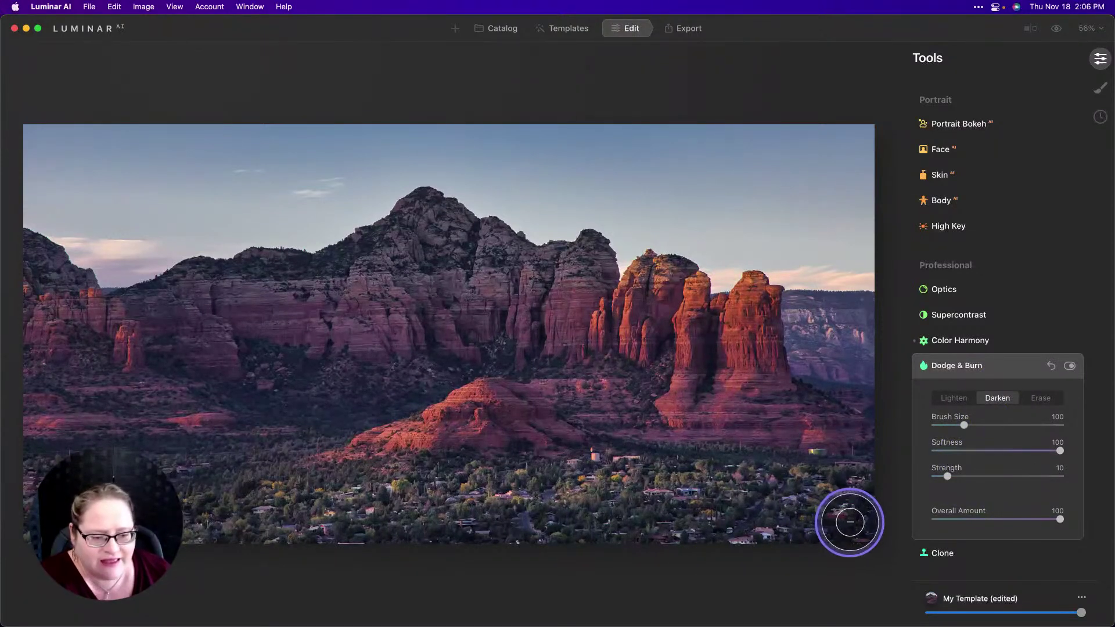
pyautogui.moveTo(708, 526)
pyautogui.mouseDown()
pyautogui.moveTo(327, 532)
pyautogui.moveTo(359, 533)
pyautogui.moveTo(219, 546)
pyautogui.moveTo(209, 491)
pyautogui.moveTo(271, 443)
pyautogui.moveTo(154, 451)
pyautogui.mouseUp()
pyautogui.moveTo(21, 453)
pyautogui.mouseDown()
pyautogui.moveTo(300, 399)
pyautogui.moveTo(224, 435)
pyautogui.moveTo(266, 430)
pyautogui.moveTo(378, 410)
pyautogui.moveTo(420, 387)
pyautogui.moveTo(315, 381)
pyautogui.moveTo(7, 407)
pyautogui.moveTo(221, 377)
pyautogui.moveTo(471, 374)
pyautogui.moveTo(310, 407)
pyautogui.moveTo(242, 443)
pyautogui.moveTo(268, 442)
pyautogui.moveTo(219, 455)
pyautogui.moveTo(181, 449)
pyautogui.mouseUp()
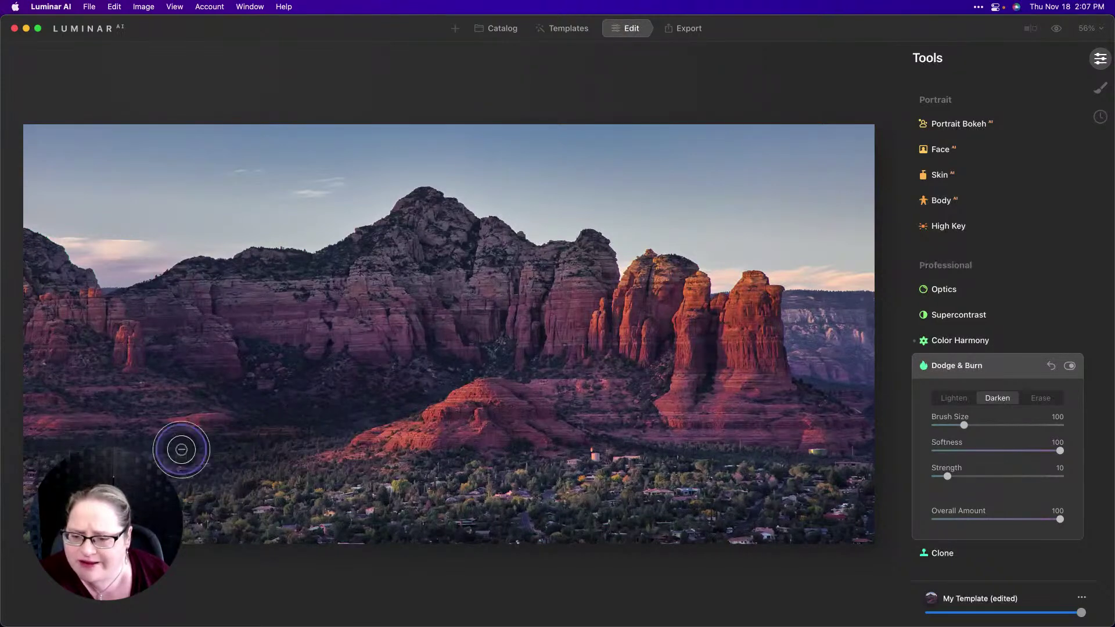
pyautogui.moveTo(174, 529)
pyautogui.mouseDown()
pyautogui.moveTo(873, 517)
pyautogui.moveTo(858, 473)
pyautogui.moveTo(694, 450)
pyautogui.moveTo(801, 515)
pyautogui.moveTo(779, 537)
pyautogui.moveTo(351, 545)
pyautogui.moveTo(212, 528)
pyautogui.moveTo(364, 505)
pyautogui.moveTo(614, 494)
pyautogui.moveTo(116, 505)
pyautogui.moveTo(281, 493)
pyautogui.moveTo(59, 517)
pyautogui.moveTo(529, 468)
pyautogui.moveTo(745, 406)
pyautogui.moveTo(655, 313)
pyautogui.moveTo(404, 274)
pyautogui.mouseUp()
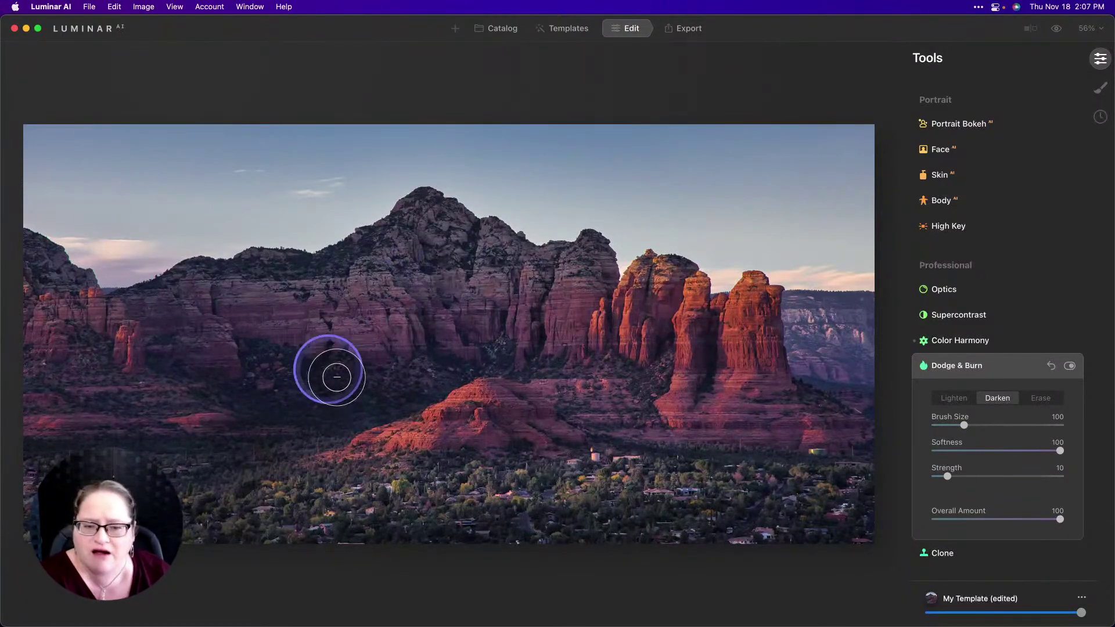
# Compare the photo with and without the Dodge & Burn strokes and set their Overall Amount to 97
pyautogui.click(1069, 365)
pyautogui.click(1069, 366)
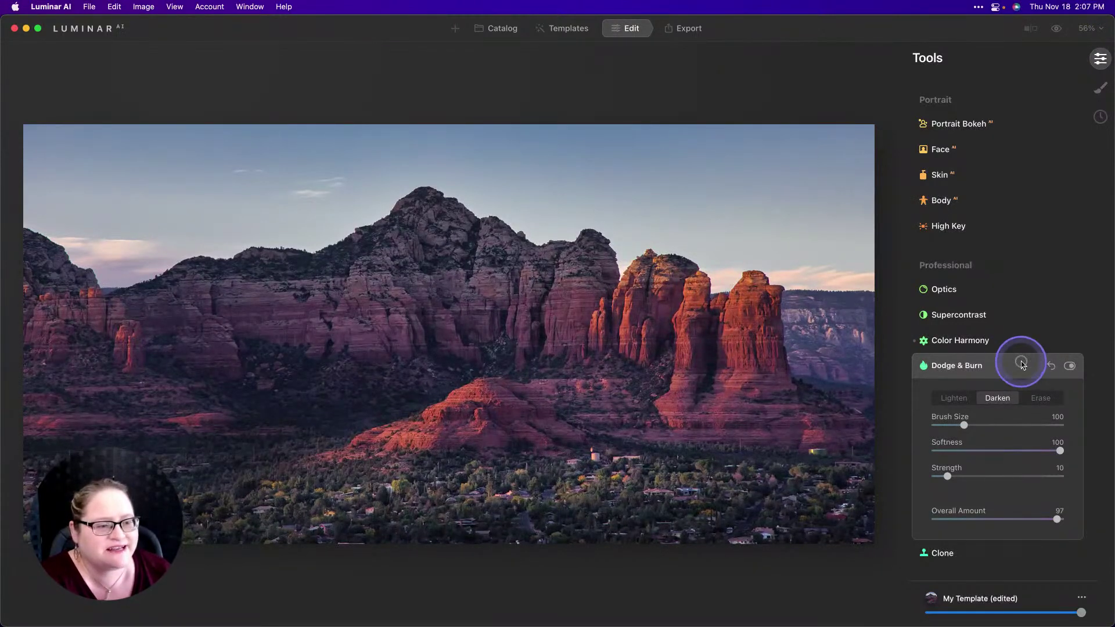
pyautogui.click(1023, 366)
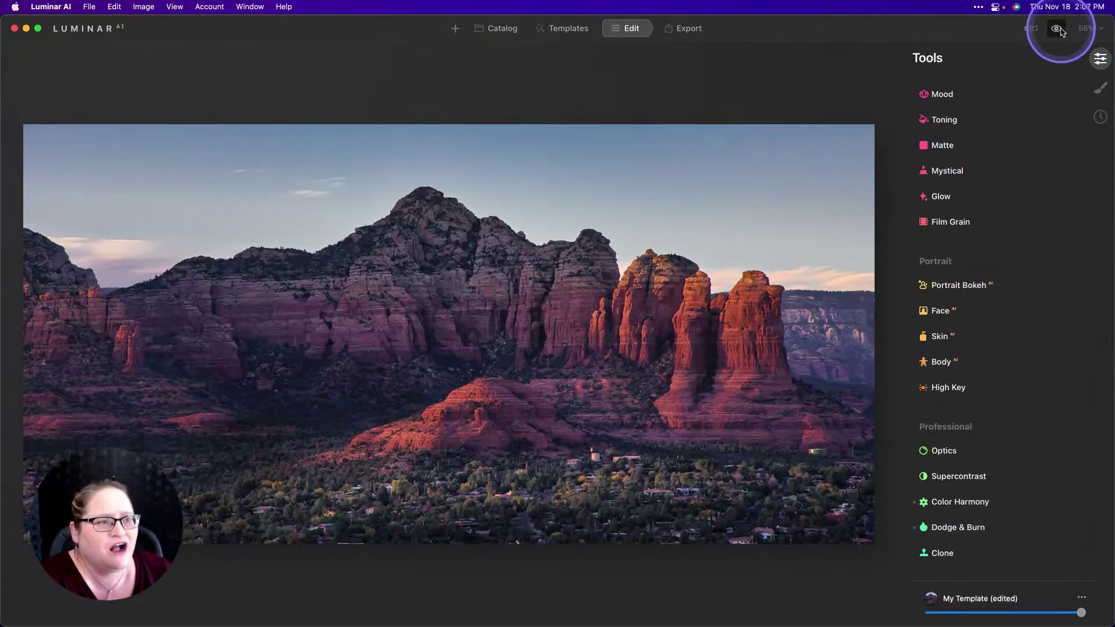
# Compare the edited photo with the original and slightly reduce the overall strength of the edited My Template
pyautogui.click(1058, 29)
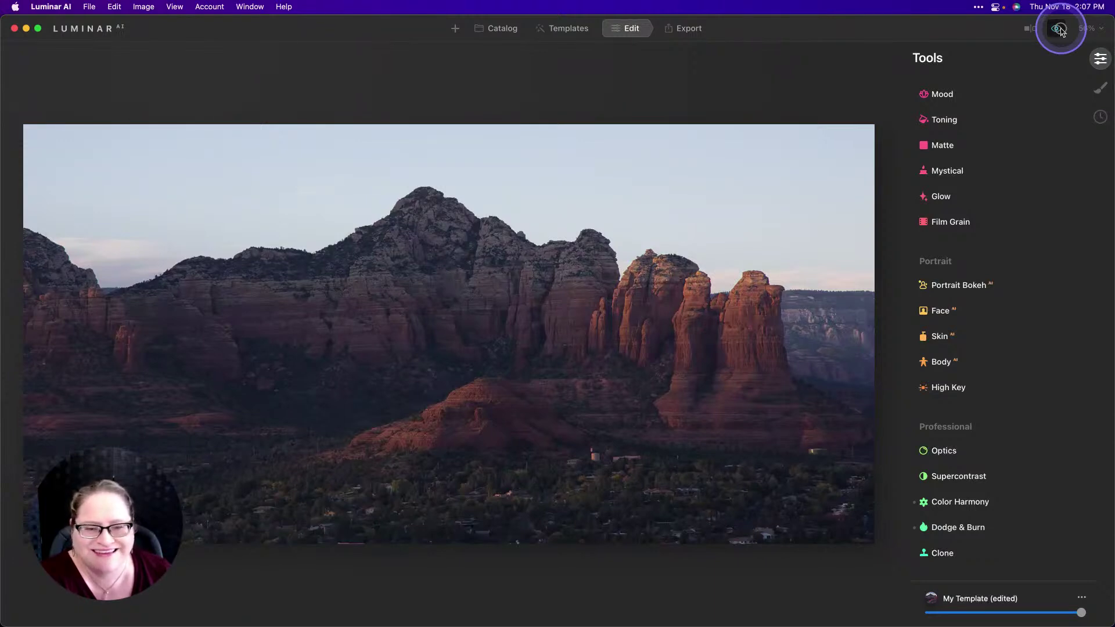
pyautogui.click(1058, 29)
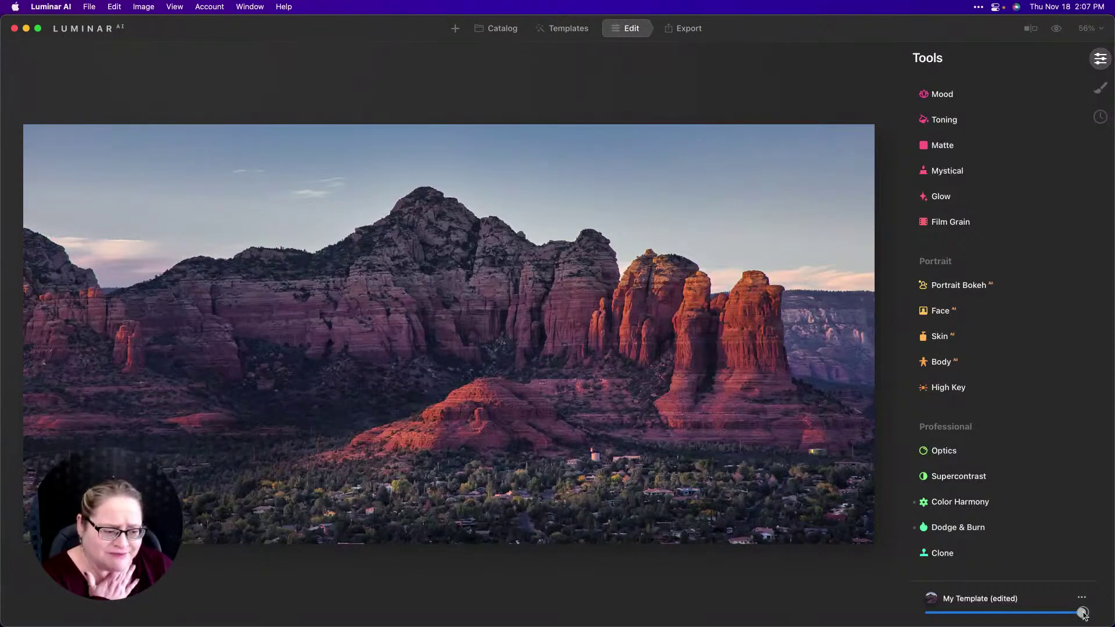
pyautogui.click(1082, 613)
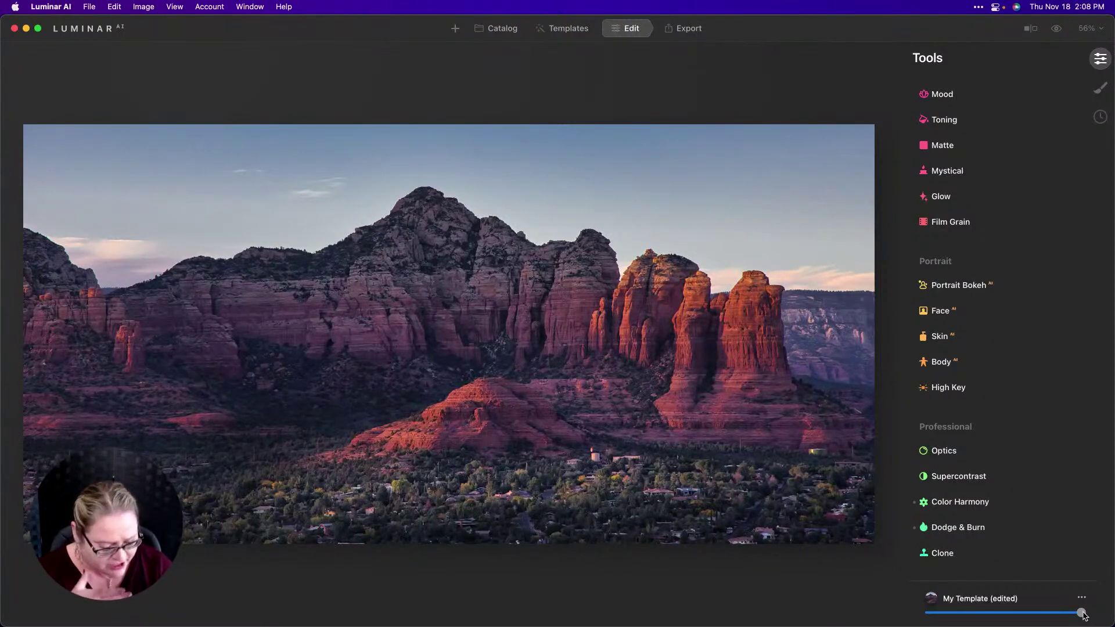
pyautogui.moveTo(1082, 613); pyautogui.dragTo(1057, 615)
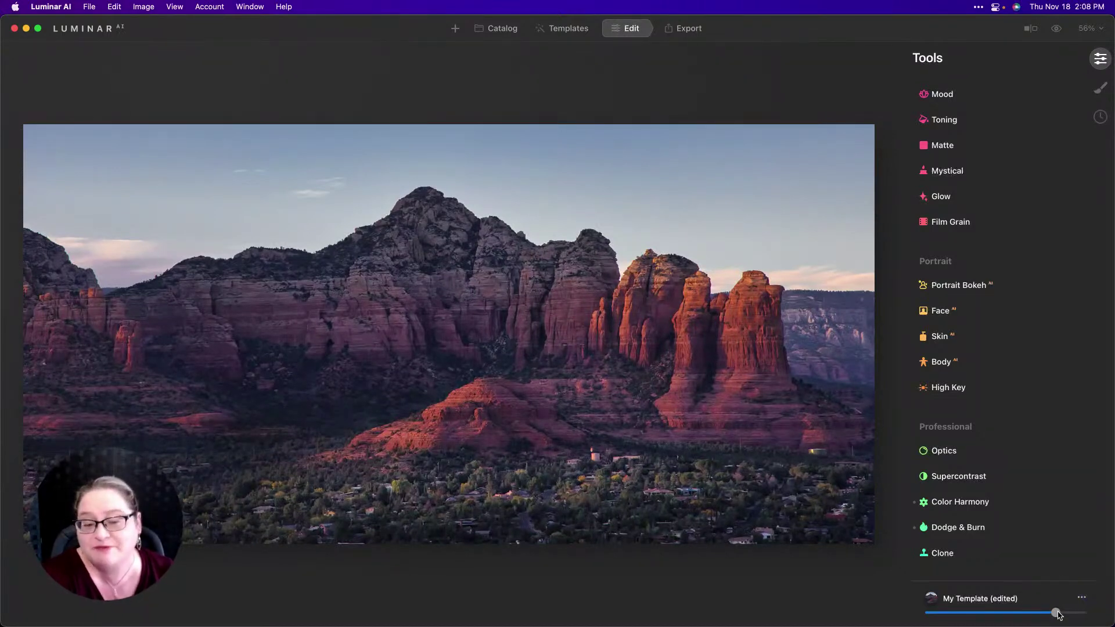